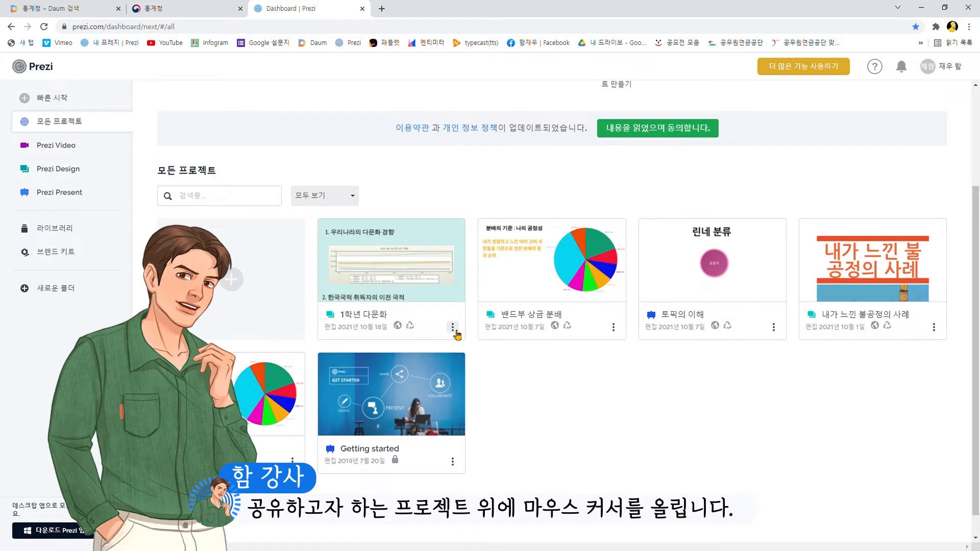
# Step: Open the collaborator invitation for the 1학년 다문화 project and enter the collaborator's email address
pyautogui.click(453, 327)
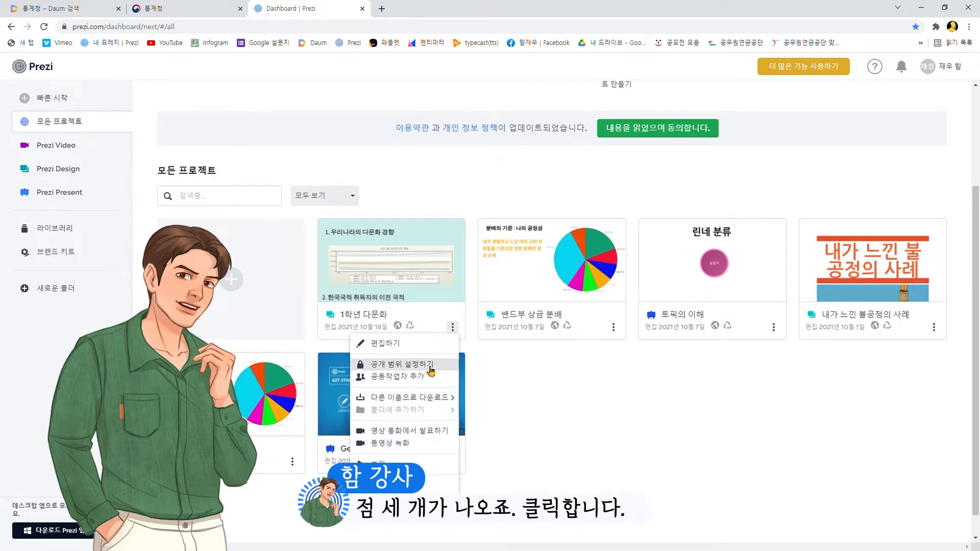
pyautogui.click(434, 376)
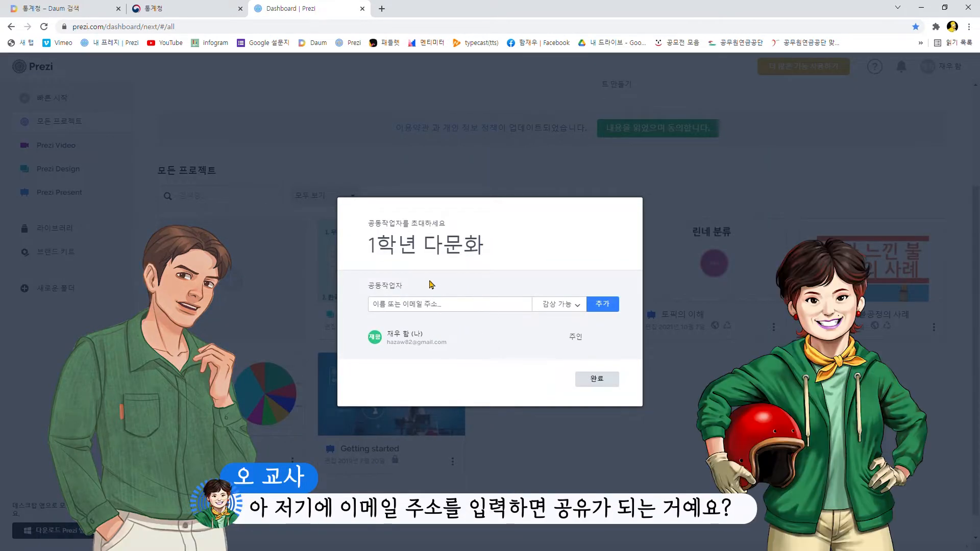
pyautogui.click(459, 311)
pyautogui.hotkey('ctrl', 'v')
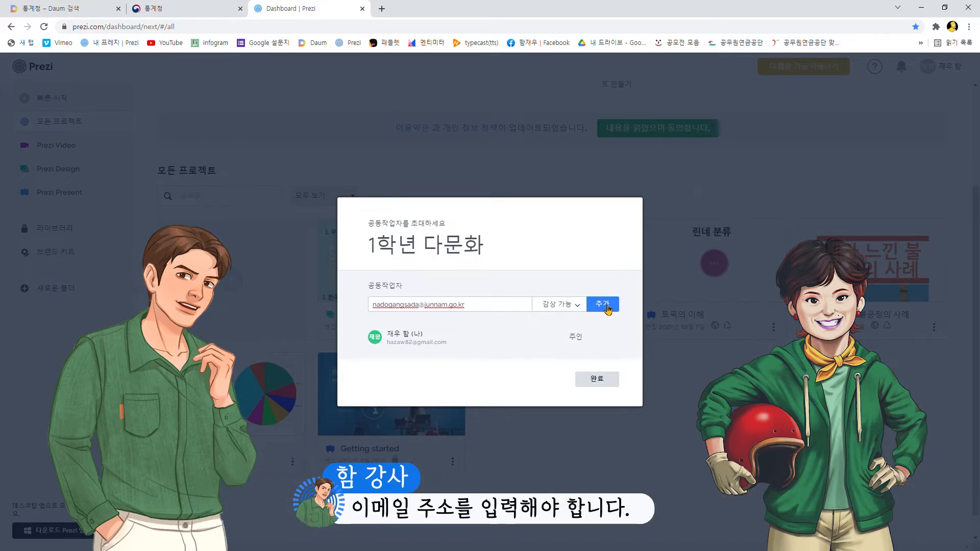
# Step: Try to add the collaborator with 감상 가능 (view) permission, dismissing the login request and closing the invitation
pyautogui.click(572, 309)
pyautogui.click(571, 325)
pyautogui.click(580, 306)
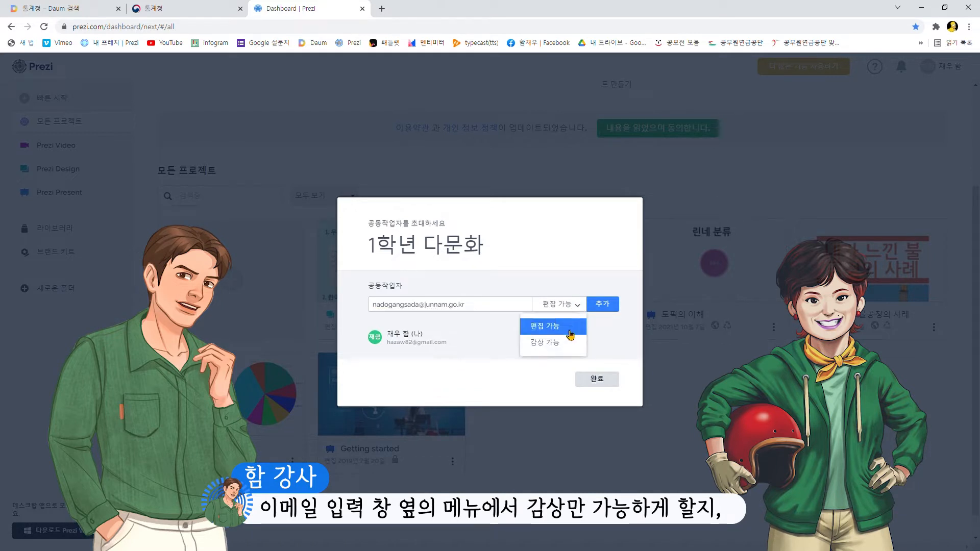
pyautogui.click(564, 340)
pyautogui.click(595, 311)
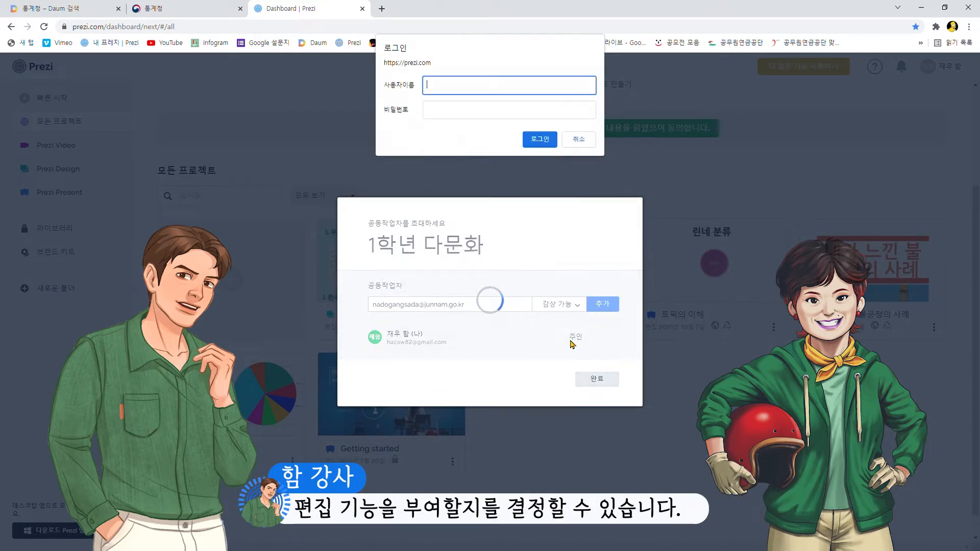
pyautogui.click(578, 135)
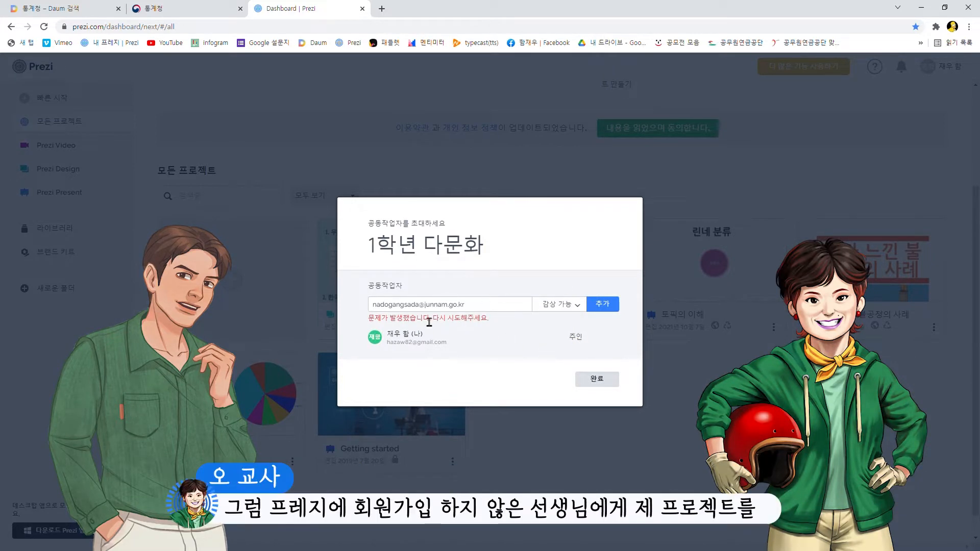
pyautogui.click(603, 382)
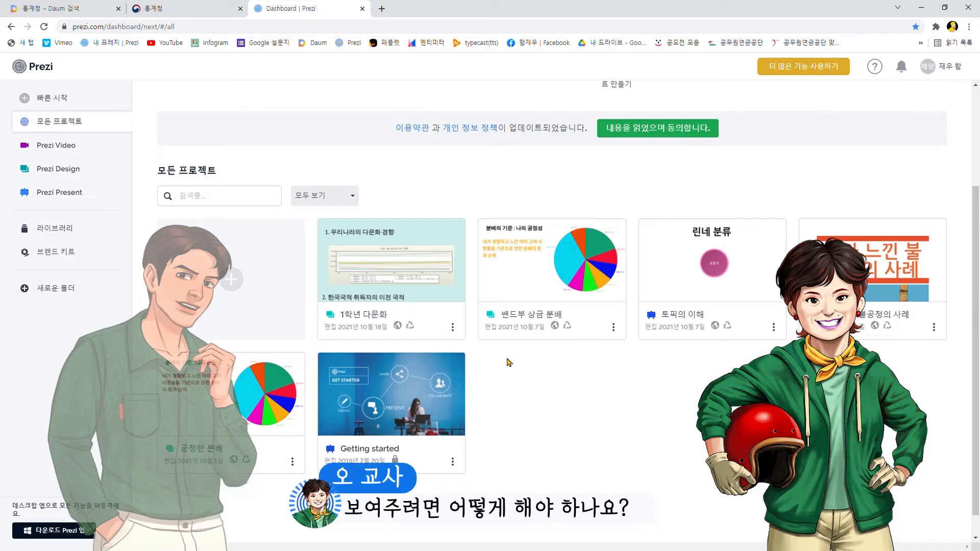
# Step: Open the visibility settings (공개 범위 설정하기) of the 1학년 다문화 project and copy its share link
pyautogui.click(453, 326)
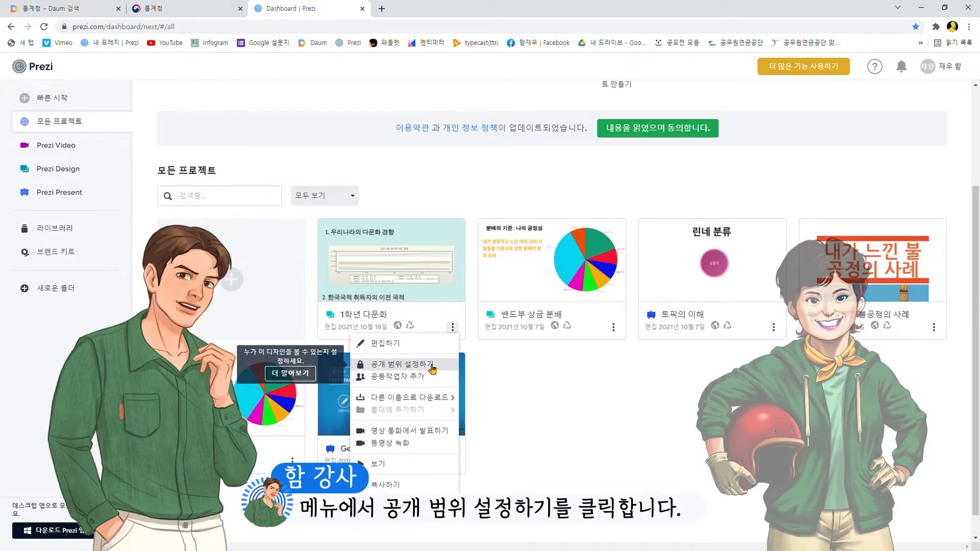
pyautogui.click(432, 365)
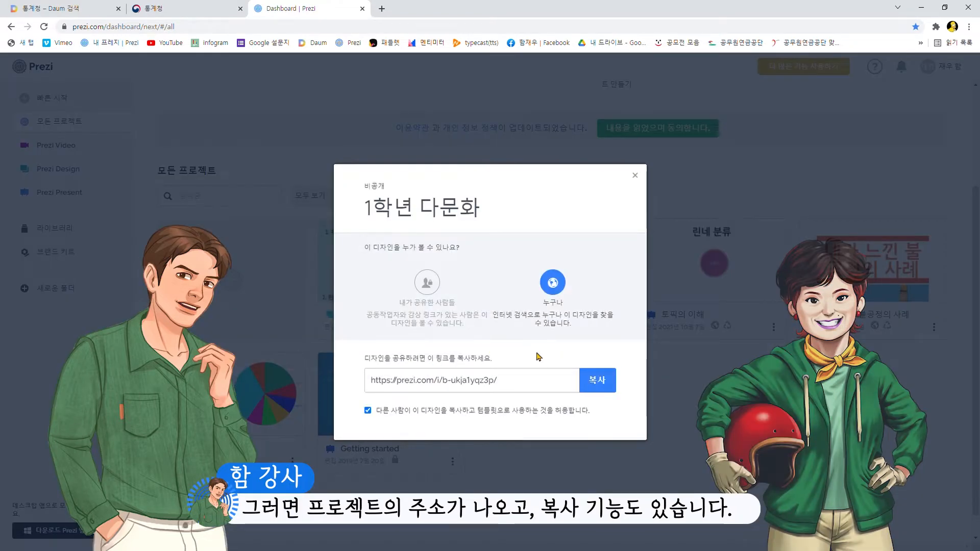
pyautogui.click(598, 380)
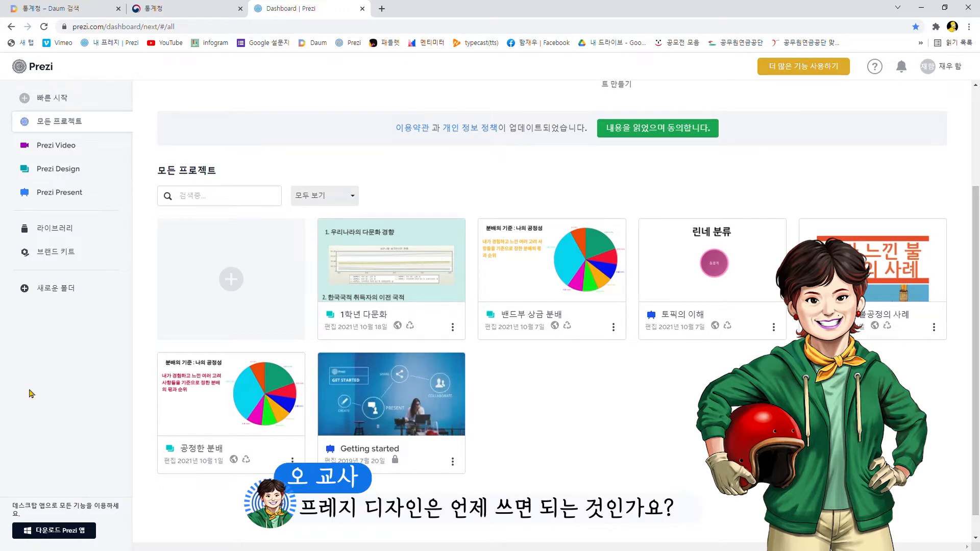
# Step: Go to Prezi Design and start a new infographic (인포그래픽) to reach its template gallery
pyautogui.click(80, 174)
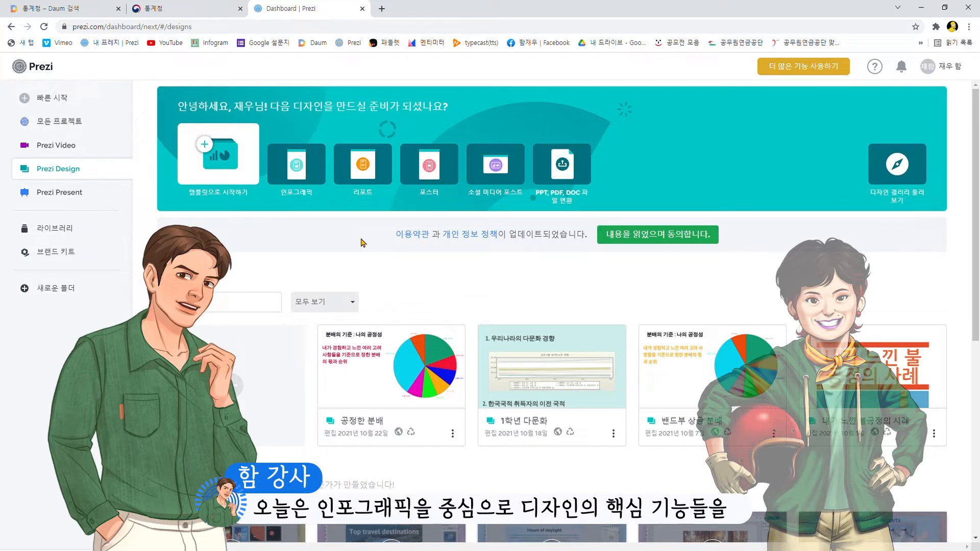
pyautogui.click(312, 181)
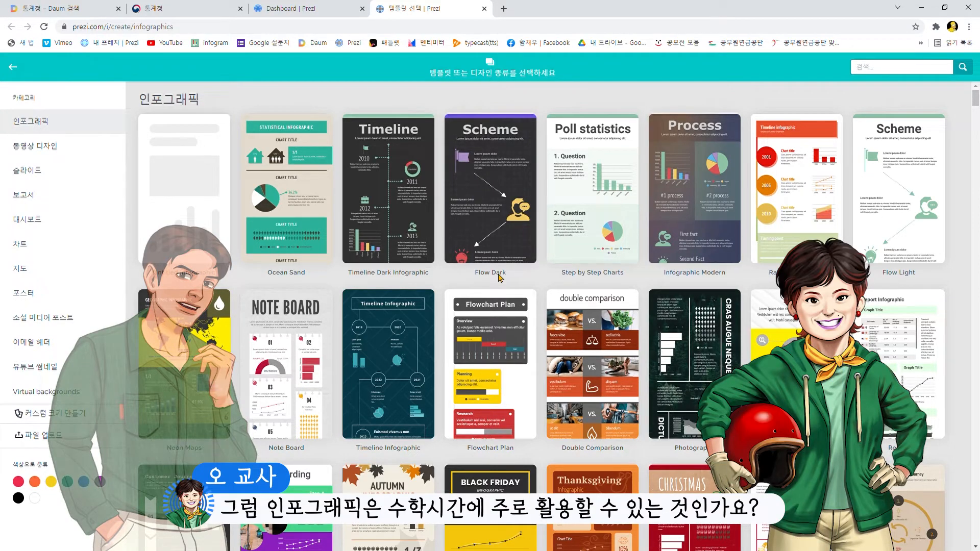
# Step: Browse the infographic template gallery to examine the available chart, timeline and comparison layouts
pyautogui.scroll(-5, 499, 278)
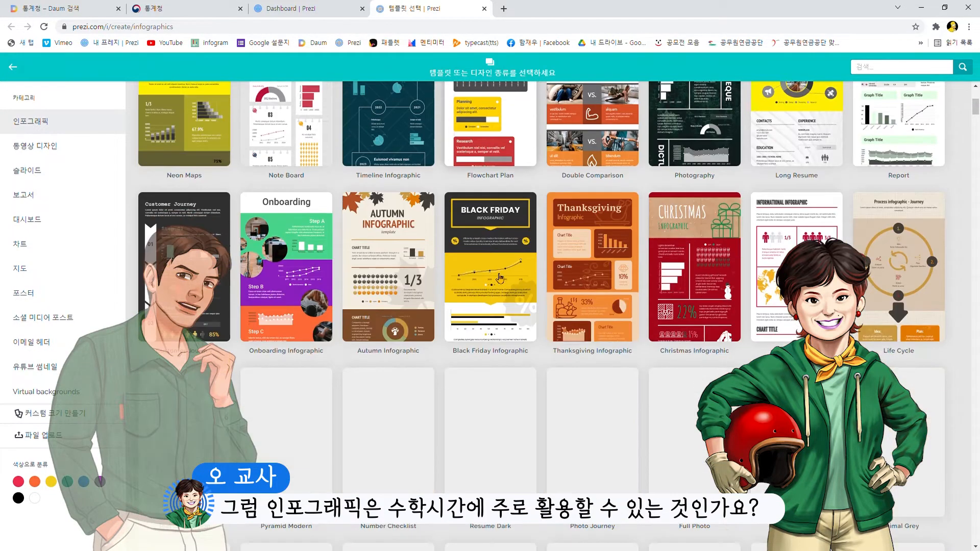
pyautogui.scroll(-5, 499, 278)
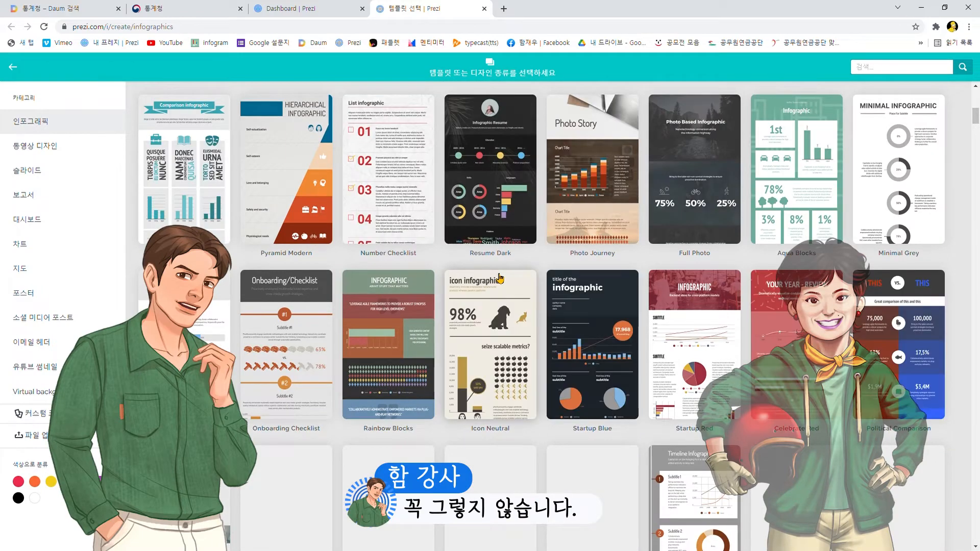
pyautogui.scroll(-5, 500, 278)
pyautogui.scroll(-10, 500, 279)
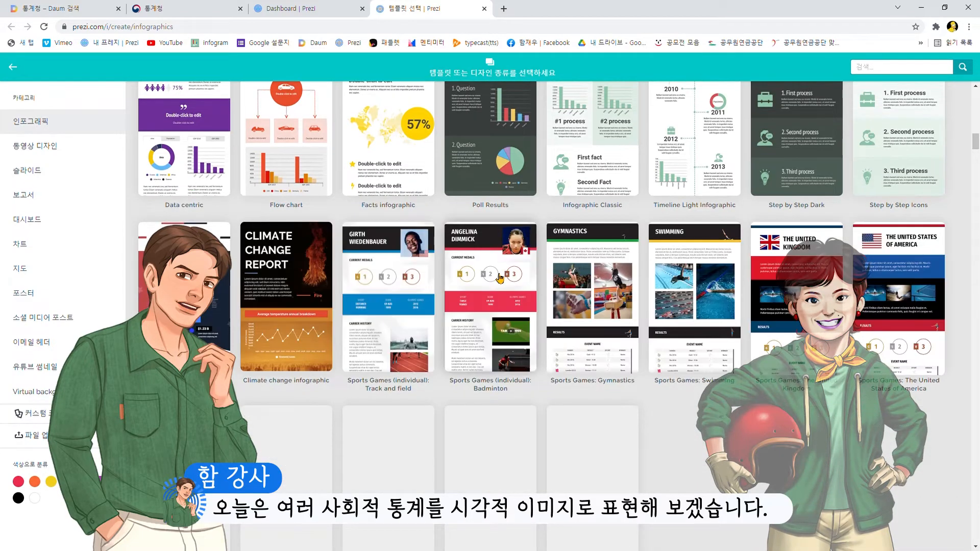
pyautogui.scroll(-3, 500, 278)
pyautogui.scroll(15, 500, 278)
pyautogui.scroll(10, 500, 278)
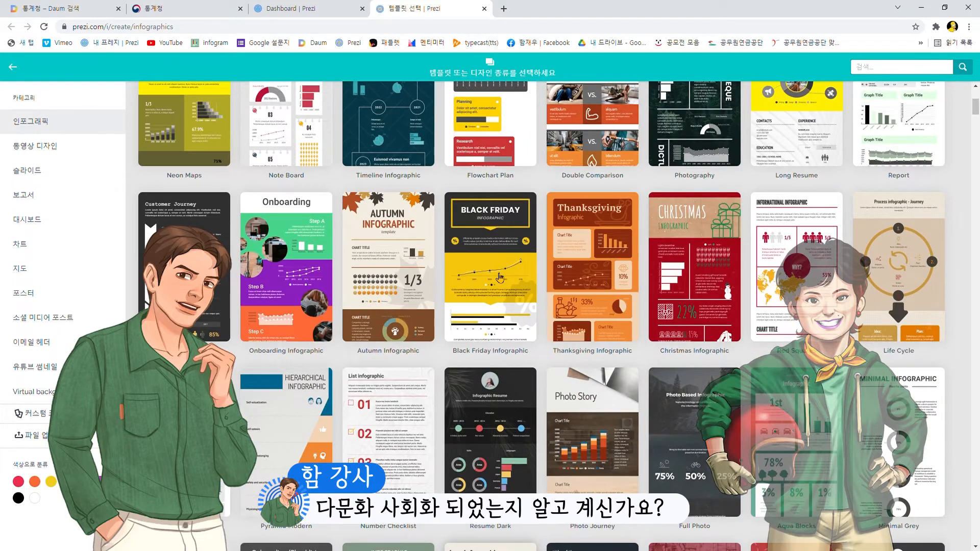
pyautogui.scroll(5, 500, 278)
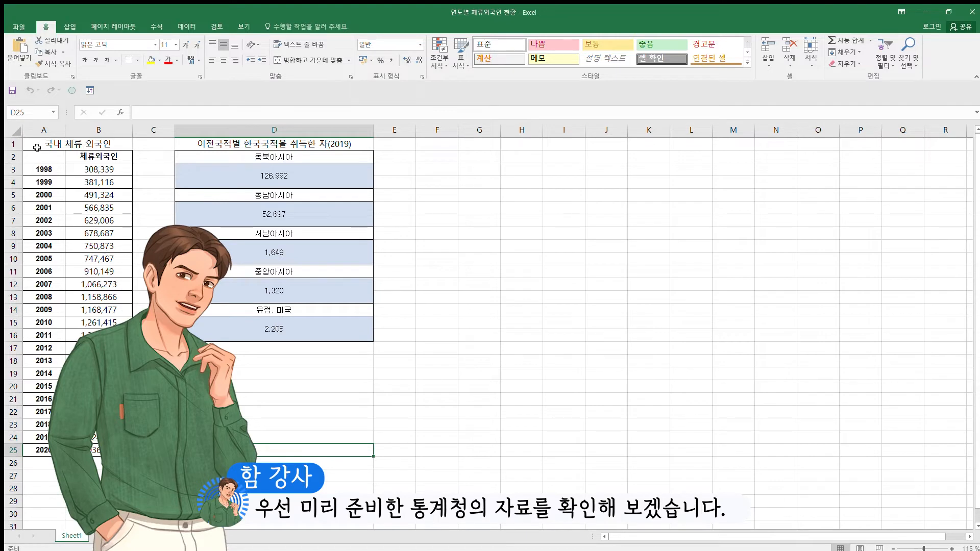
# Step: In the Excel workbook, examine the 국내 체류 외국인 table and the 2019 table of naturalized citizens by previous nationality
pyautogui.moveTo(37, 144); pyautogui.dragTo(87, 463)
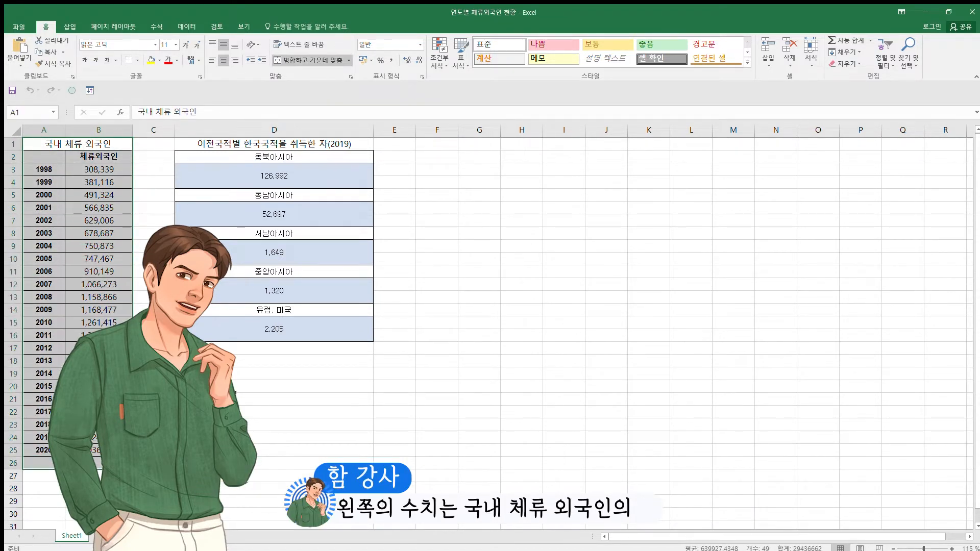
pyautogui.click(247, 179)
pyautogui.moveTo(225, 144); pyautogui.dragTo(294, 345)
pyautogui.click(308, 410)
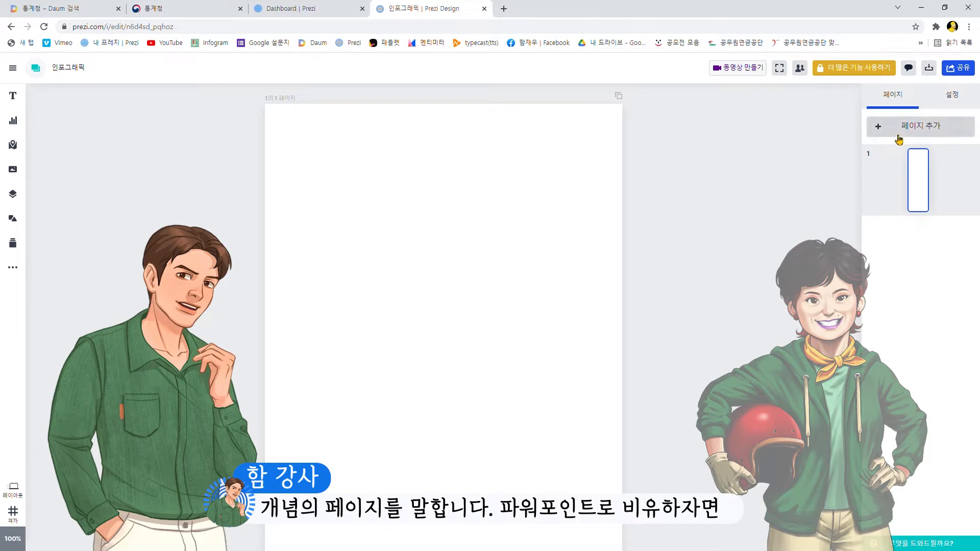
# Step: Add a second page to the blank infographic, return to the page list and look over both pages
pyautogui.scroll(-1, 425, 315)
pyautogui.scroll(1, 426, 323)
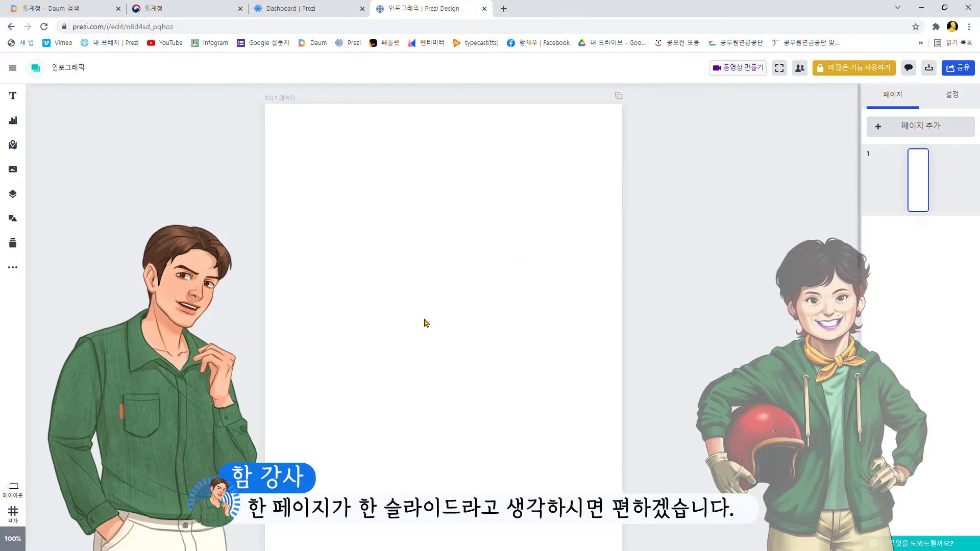
pyautogui.moveTo(937, 186)
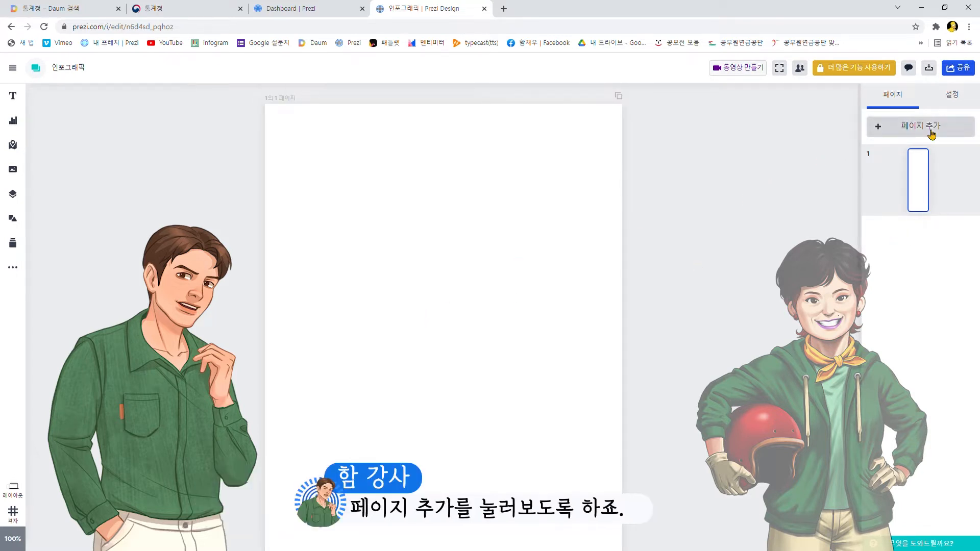
pyautogui.click(929, 127)
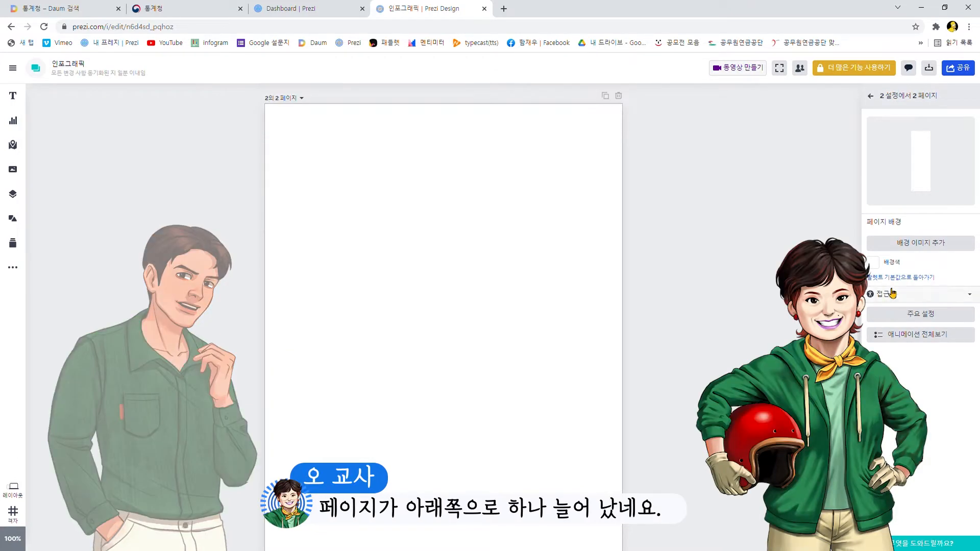
pyautogui.scroll(-1, 560, 352)
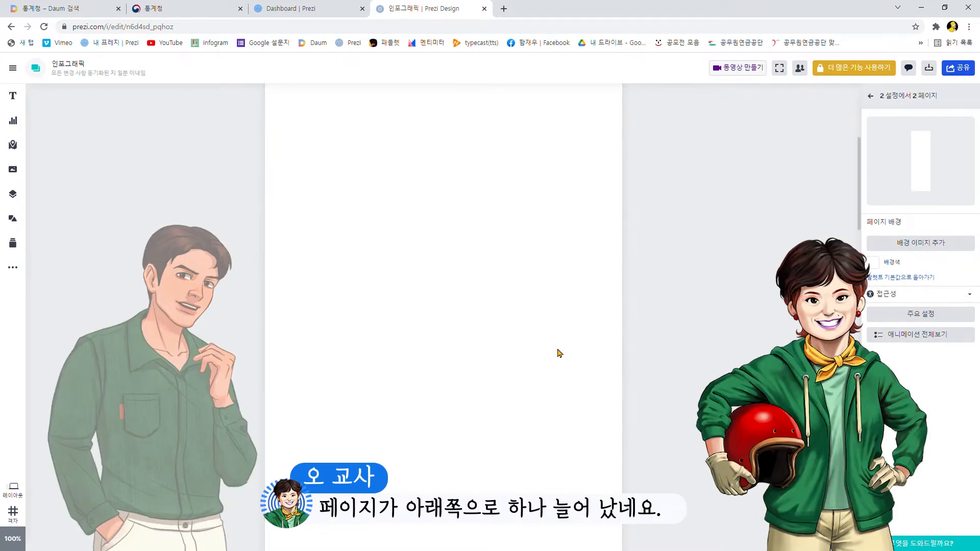
pyautogui.scroll(5, 574, 340)
pyautogui.scroll(3, 574, 339)
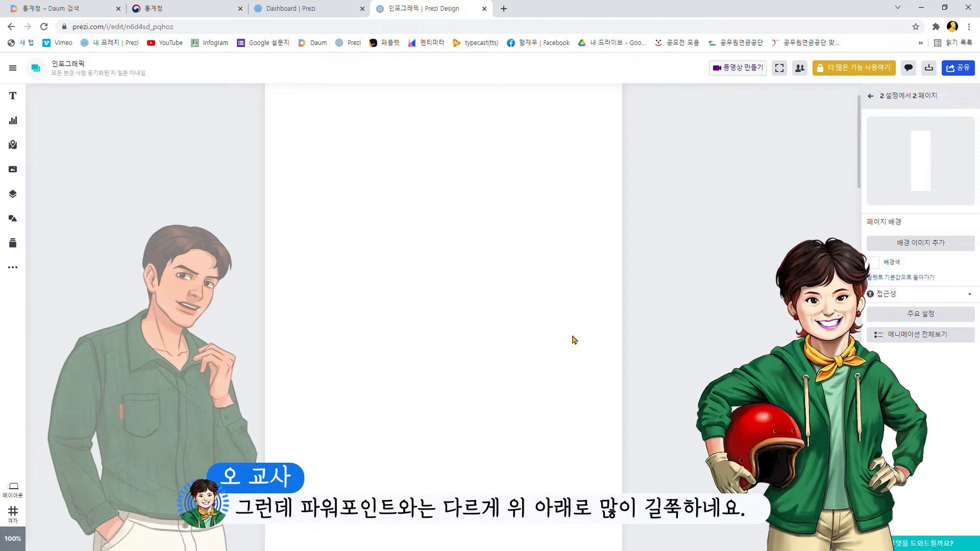
pyautogui.click(877, 102)
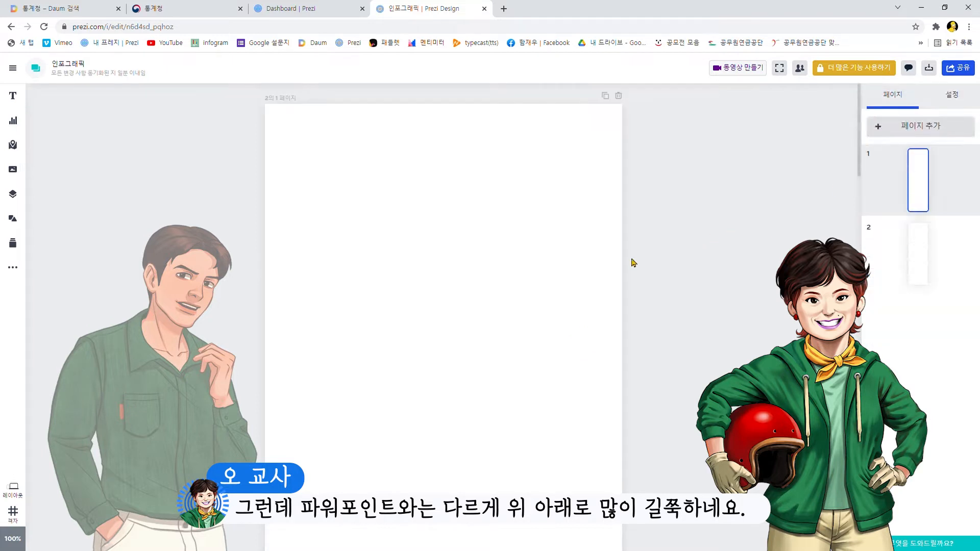
pyautogui.scroll(-2, 485, 357)
pyautogui.scroll(2, 485, 357)
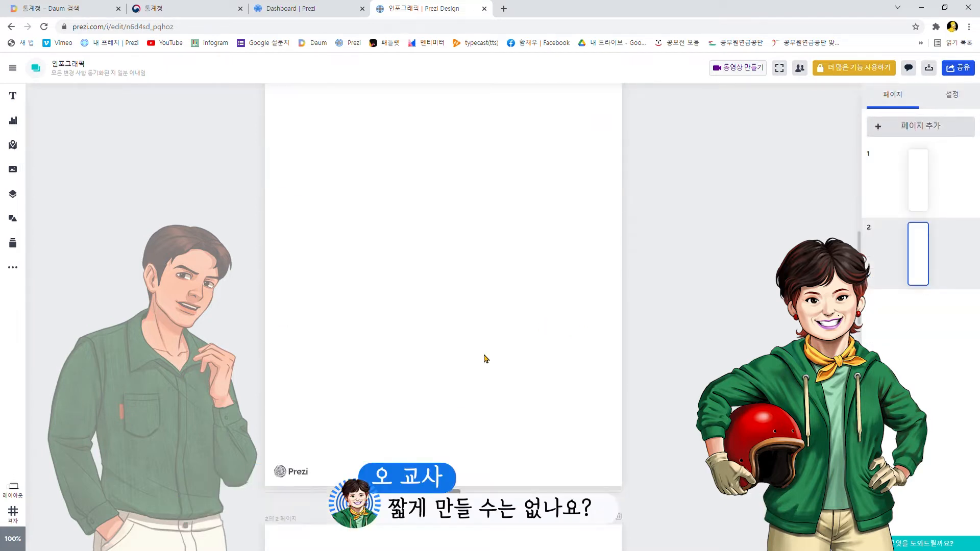
# Step: Set a custom page size of 600 px wide by 500 px high in the design settings
pyautogui.click(952, 99)
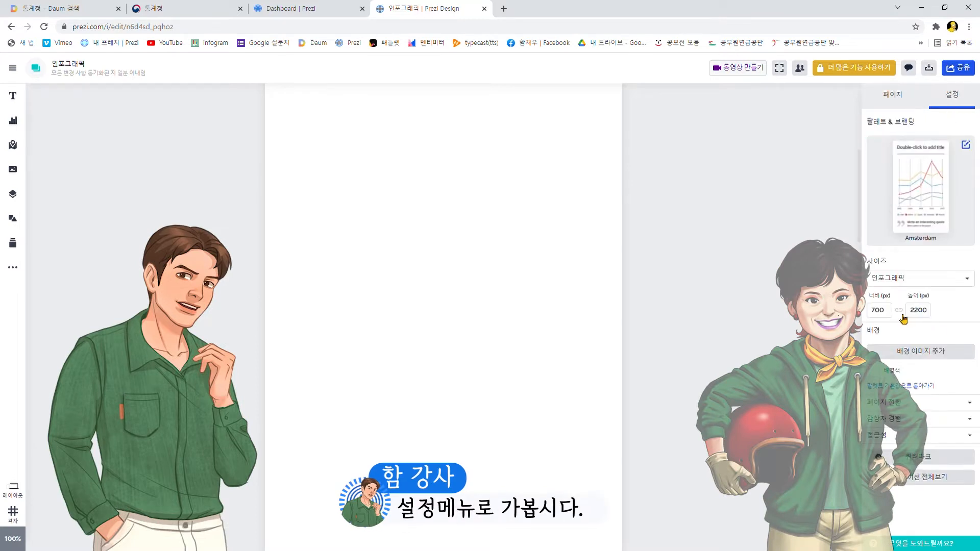
pyautogui.click(887, 313)
pyautogui.write('600')
pyautogui.press('Tab')
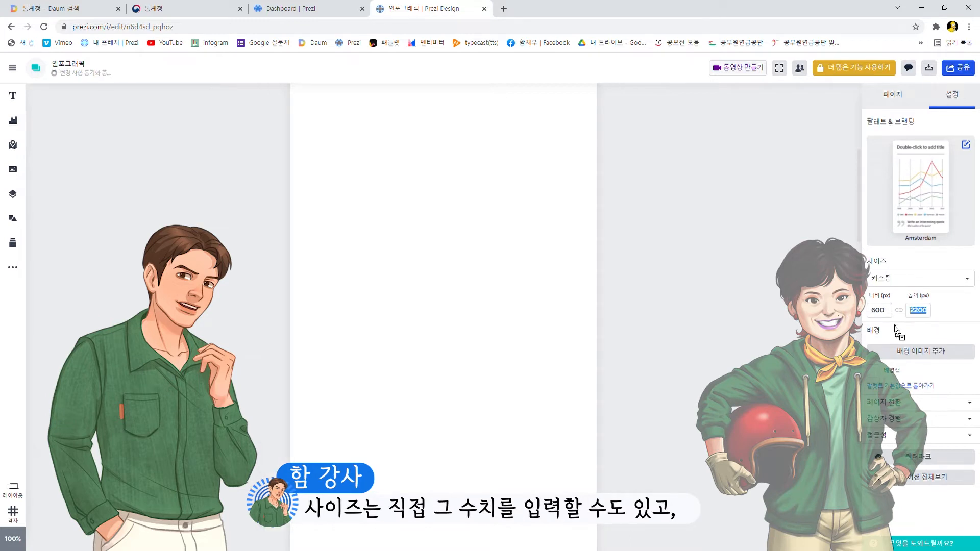
pyautogui.write('500')
pyautogui.press('Return')
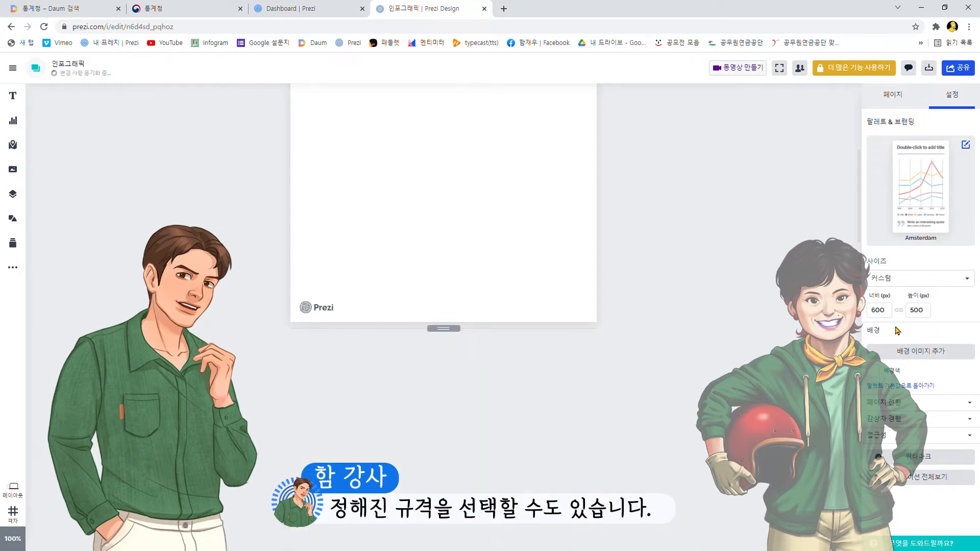
# Step: Change the page size to the A4 가로방향 (landscape) preset, 842 by 595 px
pyautogui.scroll(2, 521, 311)
pyautogui.scroll(-3, 521, 313)
pyautogui.scroll(3, 521, 311)
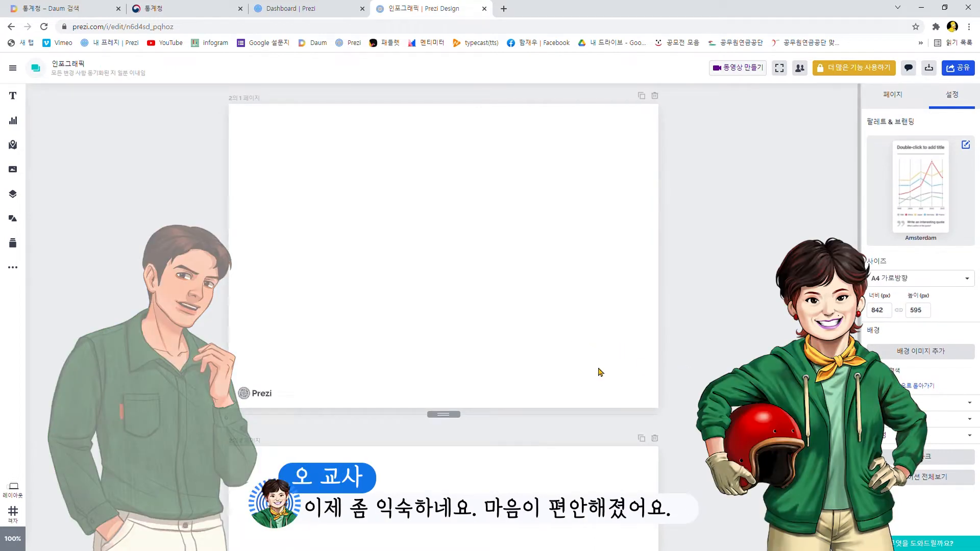
# Step: Look over the two pages to check how they are laid out at the A4 landscape size
pyautogui.scroll(-3, 600, 372)
pyautogui.scroll(3, 600, 372)
pyautogui.scroll(-3, 600, 372)
pyautogui.scroll(3, 599, 372)
pyautogui.scroll(-3, 600, 372)
pyautogui.scroll(3, 600, 372)
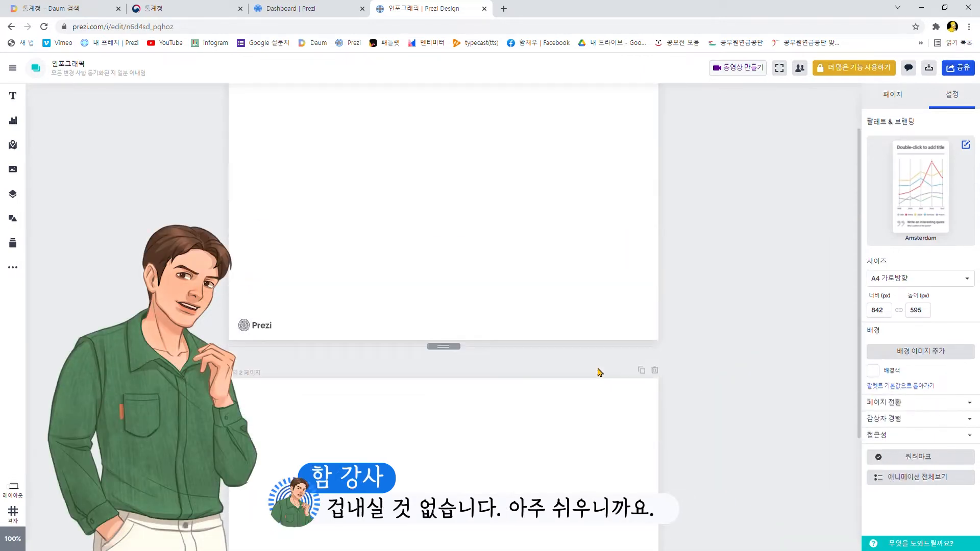
pyautogui.scroll(-3, 600, 372)
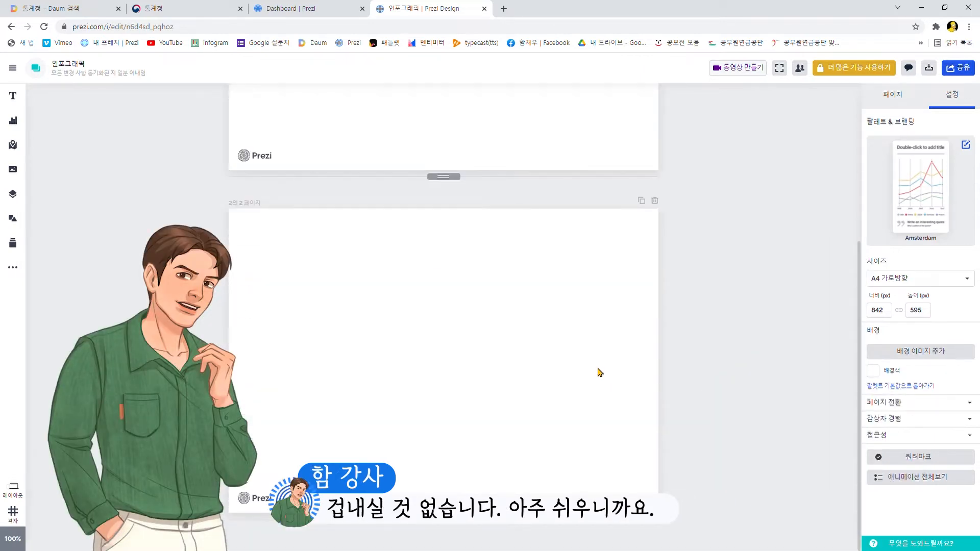
pyautogui.scroll(3, 600, 372)
pyautogui.scroll(-3, 600, 372)
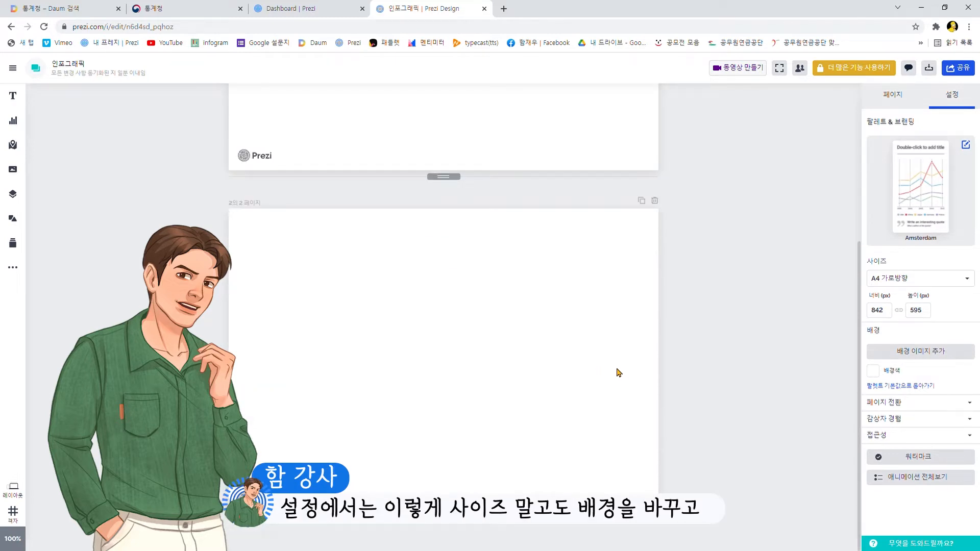
pyautogui.scroll(3, 619, 372)
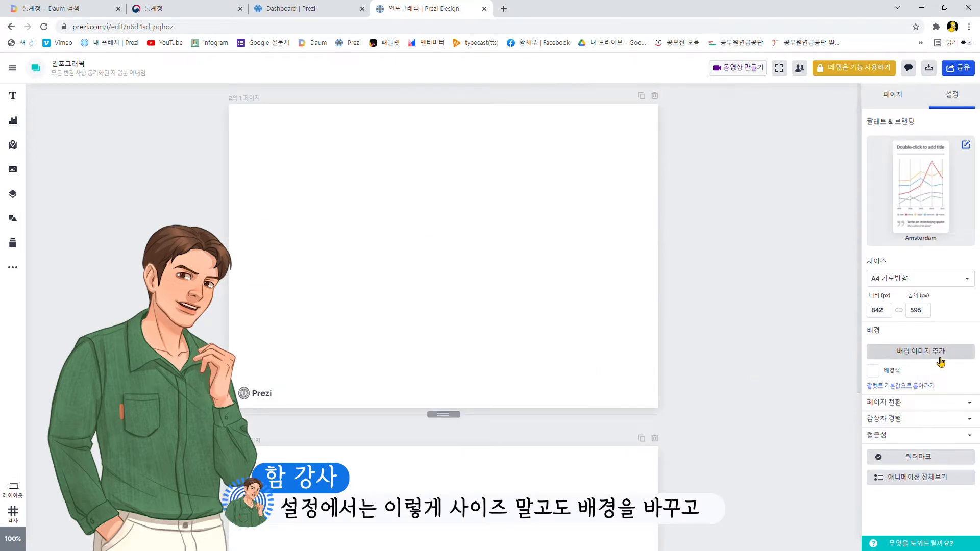
# Step: Expand the page transition (페이지 전환) options in the design settings
pyautogui.click(933, 407)
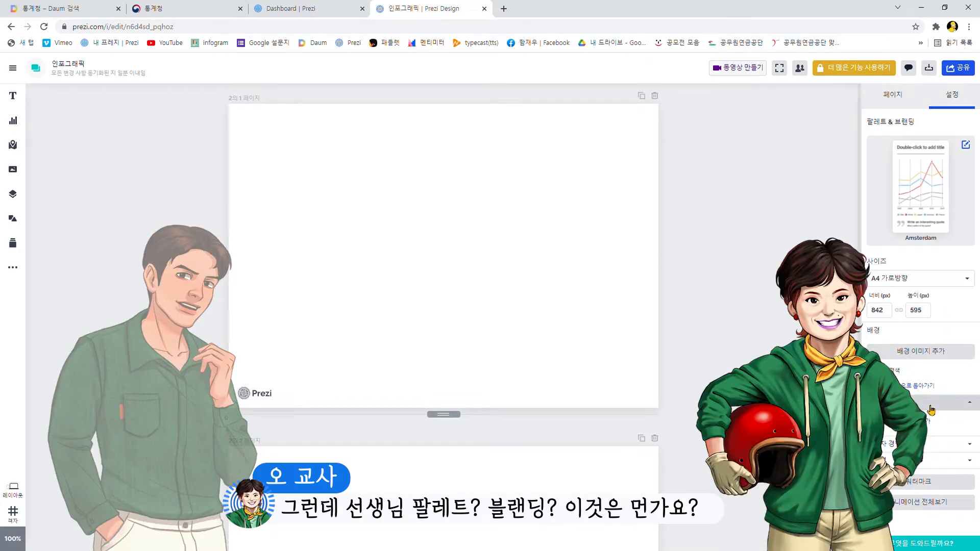
# Step: Change the design's palette from the palette and branding settings to Tokyo
pyautogui.moveTo(928, 210)
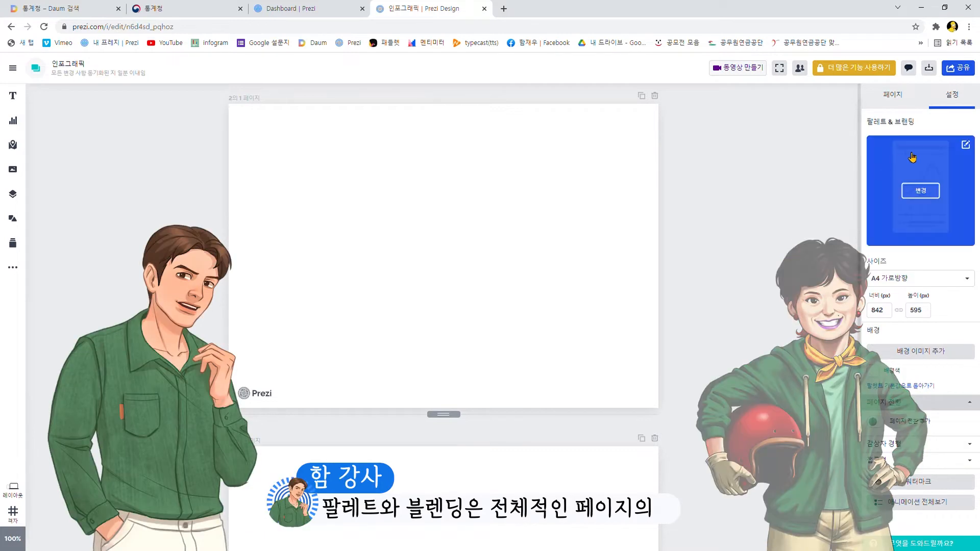
pyautogui.moveTo(895, 213)
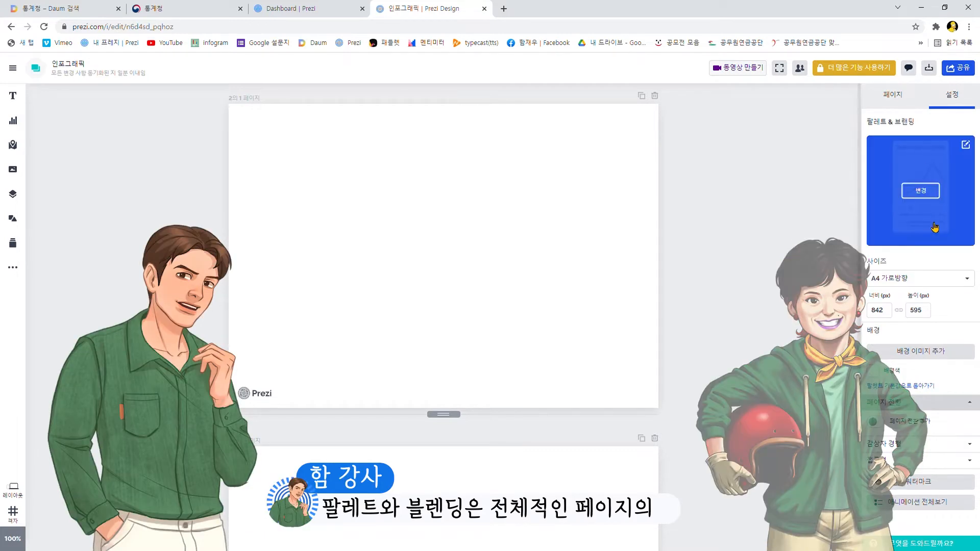
pyautogui.click(922, 197)
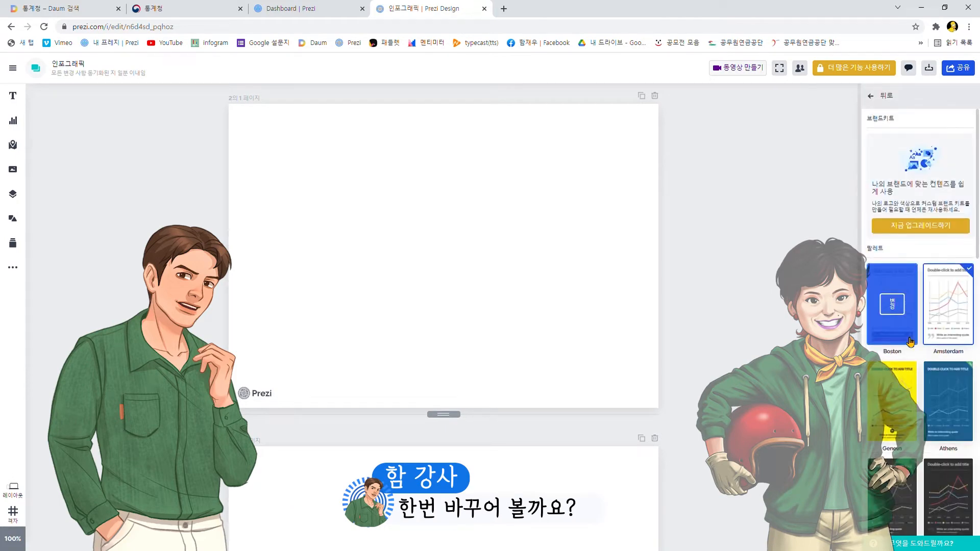
pyautogui.scroll(-3, 916, 431)
pyautogui.click(948, 295)
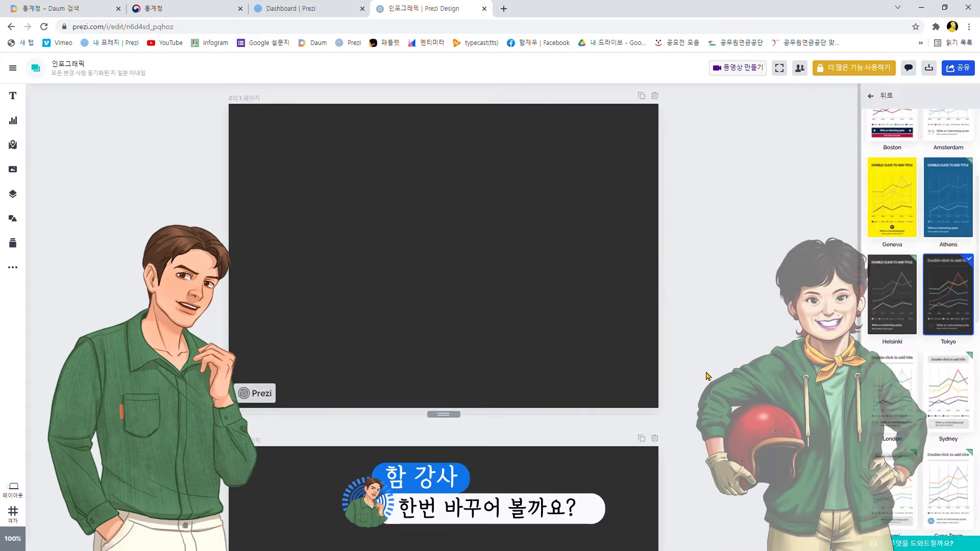
pyautogui.scroll(-5, 545, 391)
pyautogui.scroll(3, 544, 391)
pyautogui.scroll(-3, 545, 391)
pyautogui.scroll(3, 544, 391)
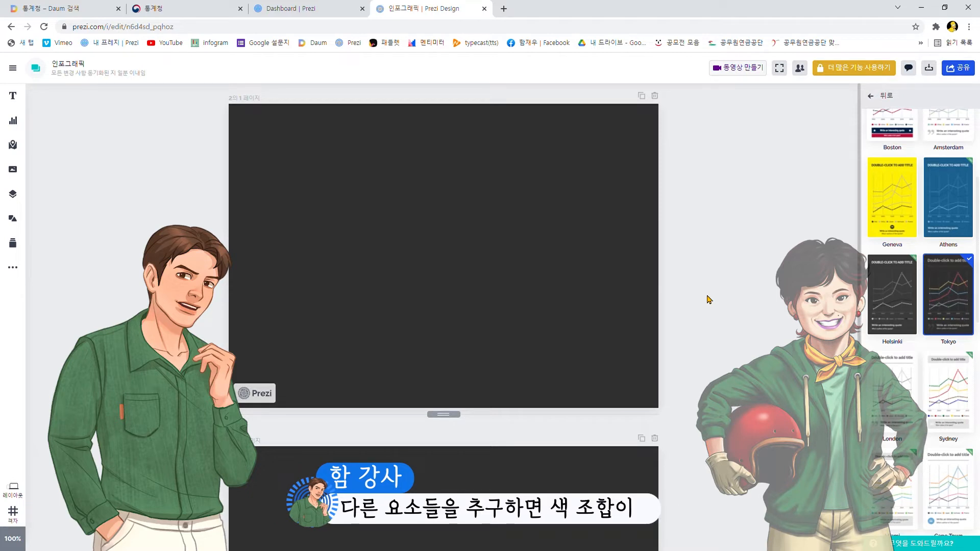
pyautogui.scroll(-4, 702, 313)
pyautogui.scroll(4, 701, 314)
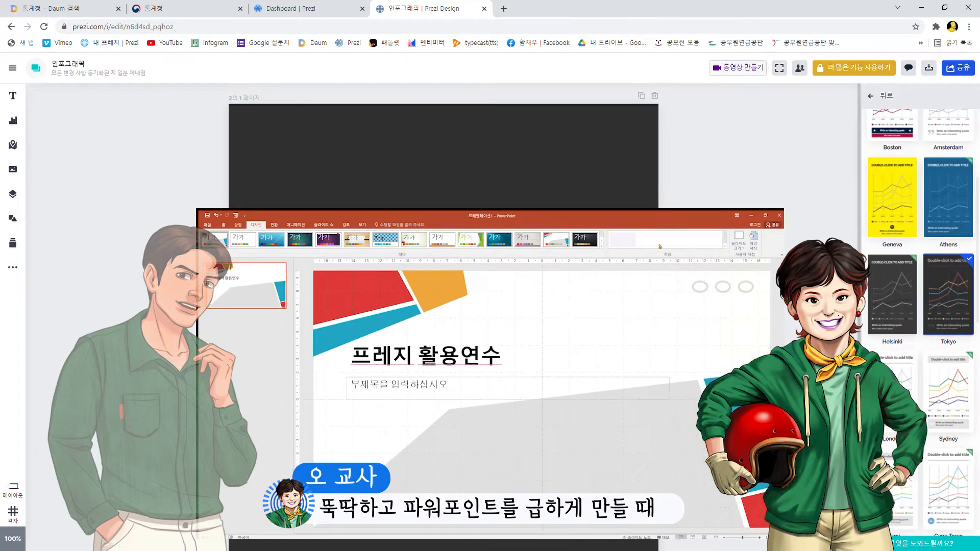
pyautogui.click(871, 96)
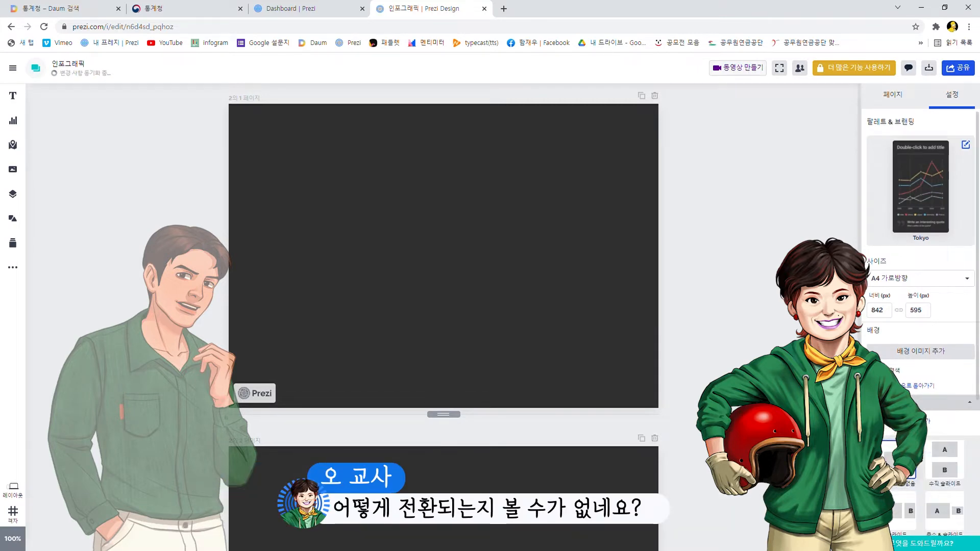
# Step: Enable page transitions with the 슬라이드 (slide) effect and preview the design in full screen
pyautogui.click(879, 423)
pyautogui.scroll(-4, 914, 418)
pyautogui.click(891, 317)
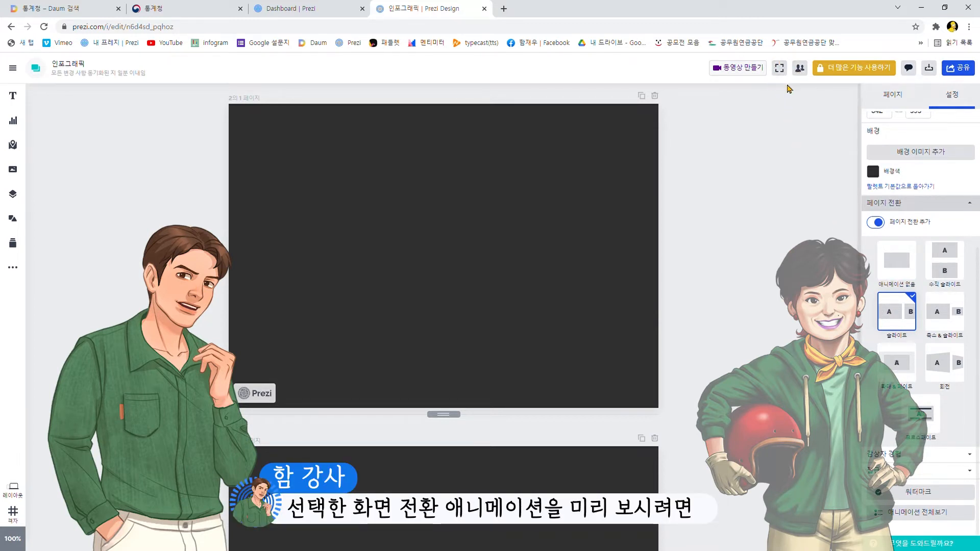
pyautogui.click(779, 69)
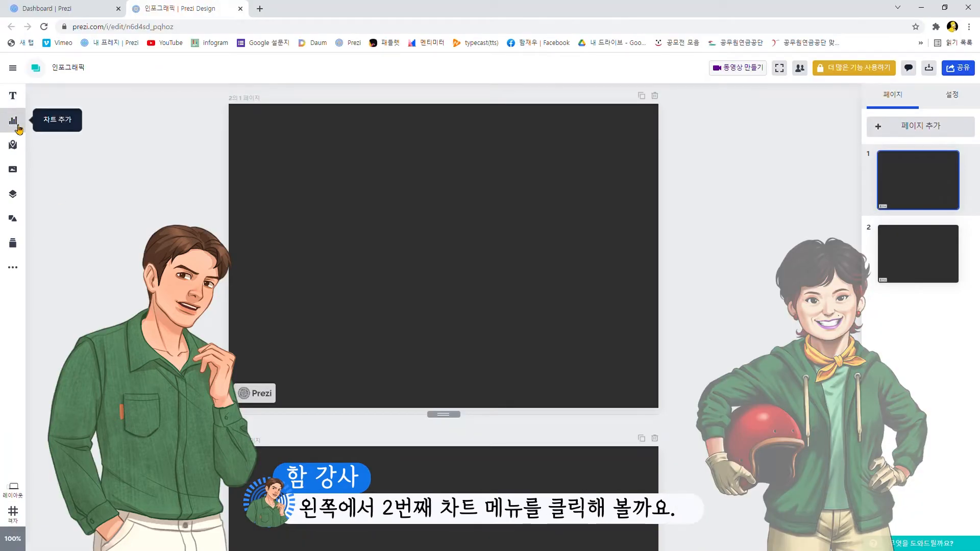
# Step: Browse the available chart types and insert a 꺾은 선 (line) chart on the first page
pyautogui.click(18, 127)
pyautogui.moveTo(112, 222)
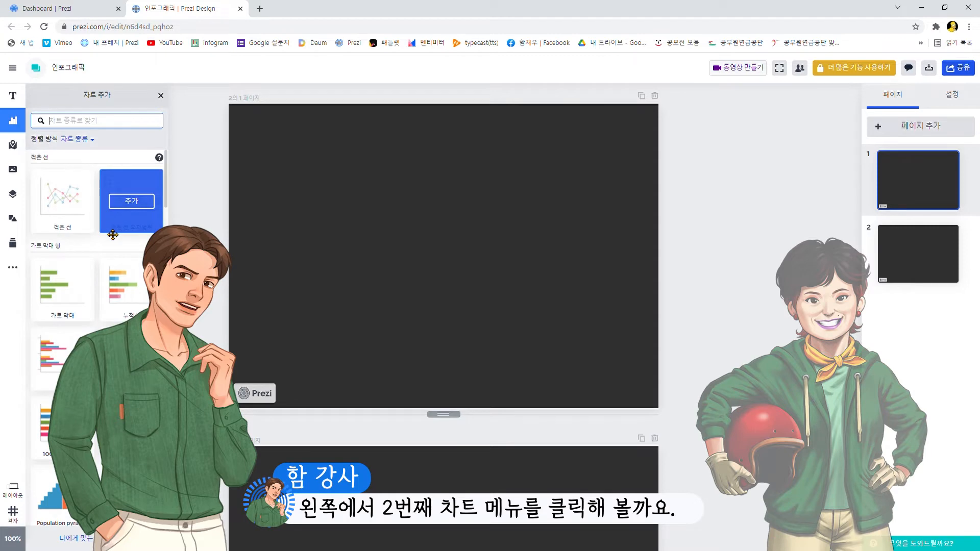
pyautogui.scroll(-4, 110, 260)
pyautogui.scroll(-15, 108, 262)
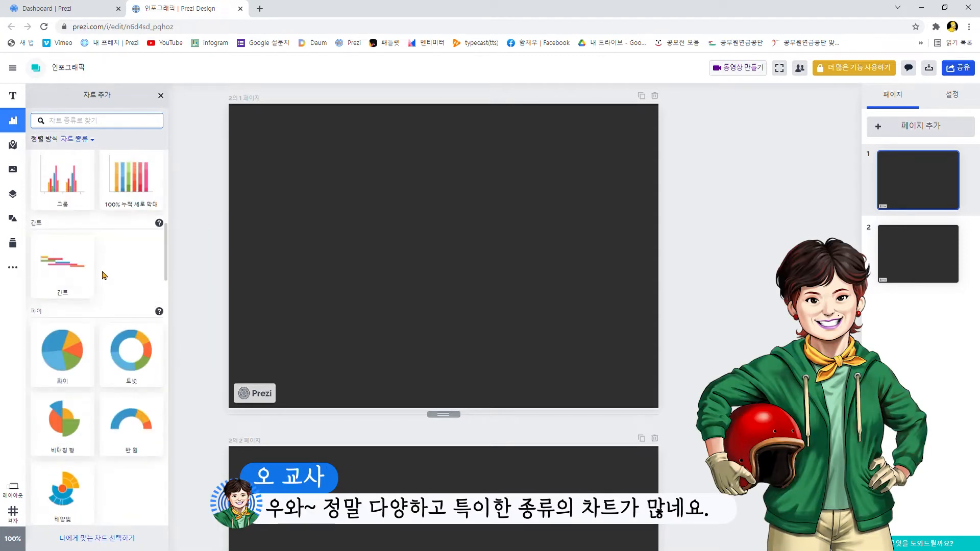
pyautogui.scroll(-20, 108, 277)
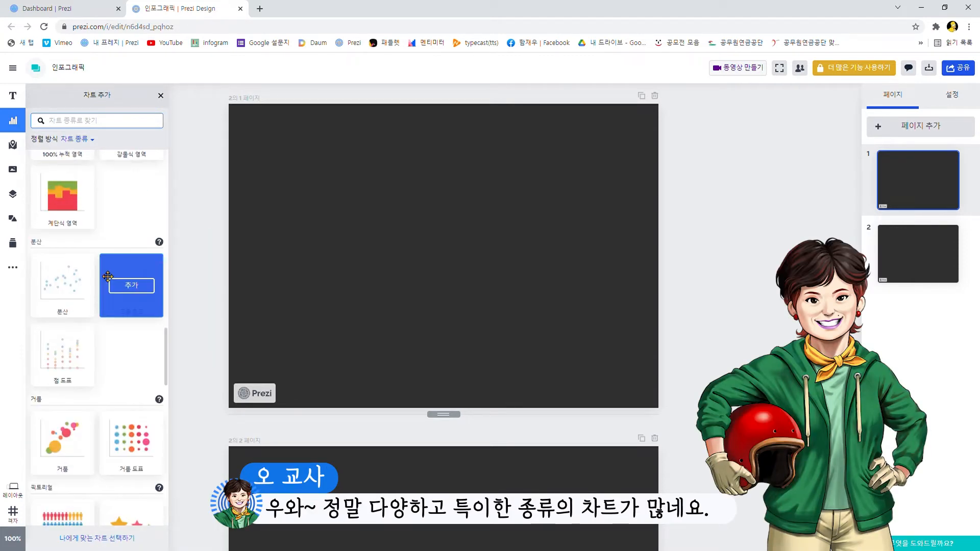
pyautogui.scroll(-6, 103, 306)
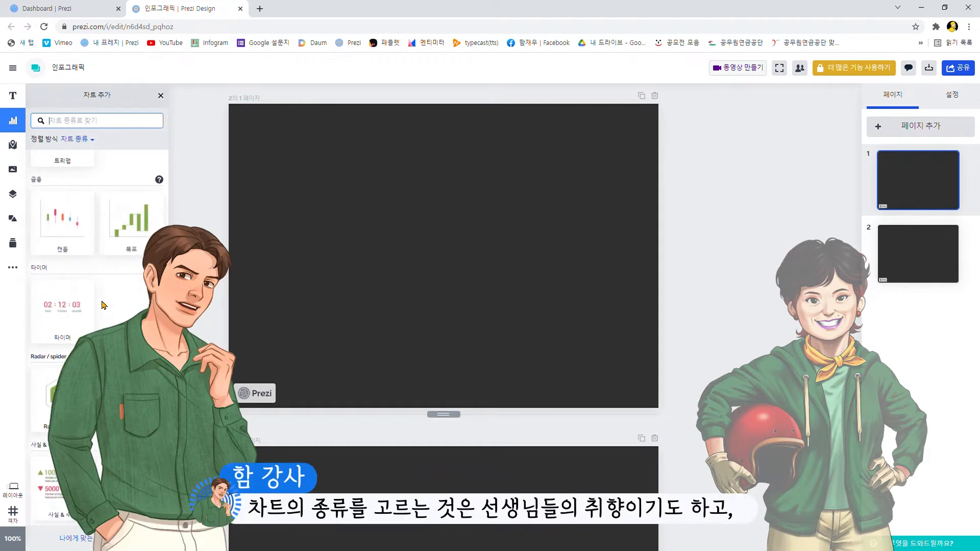
pyautogui.scroll(20, 105, 305)
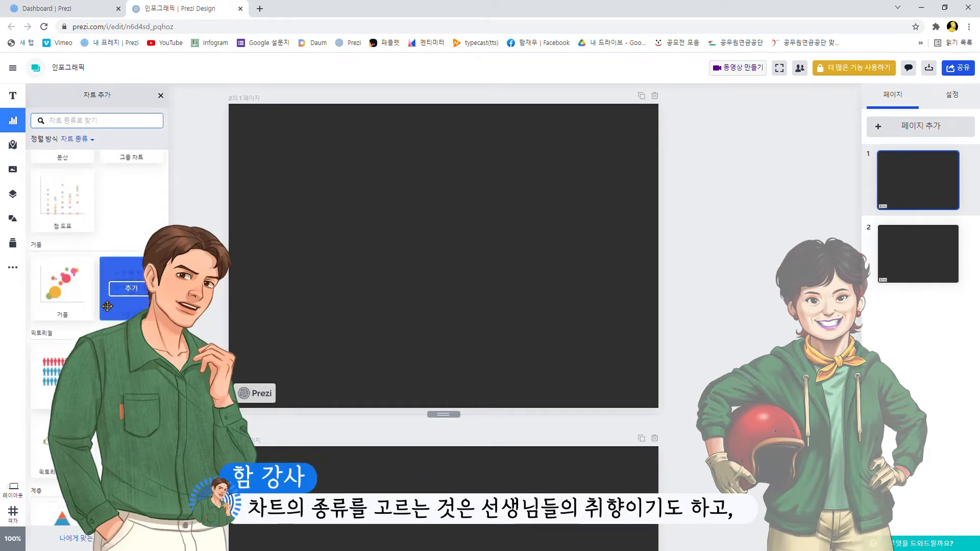
pyautogui.scroll(5, 107, 307)
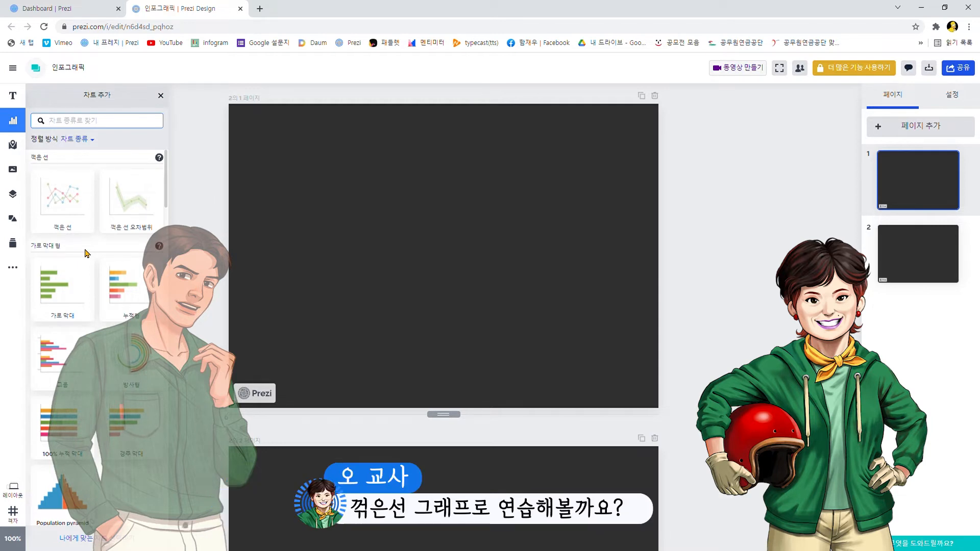
pyautogui.click(78, 207)
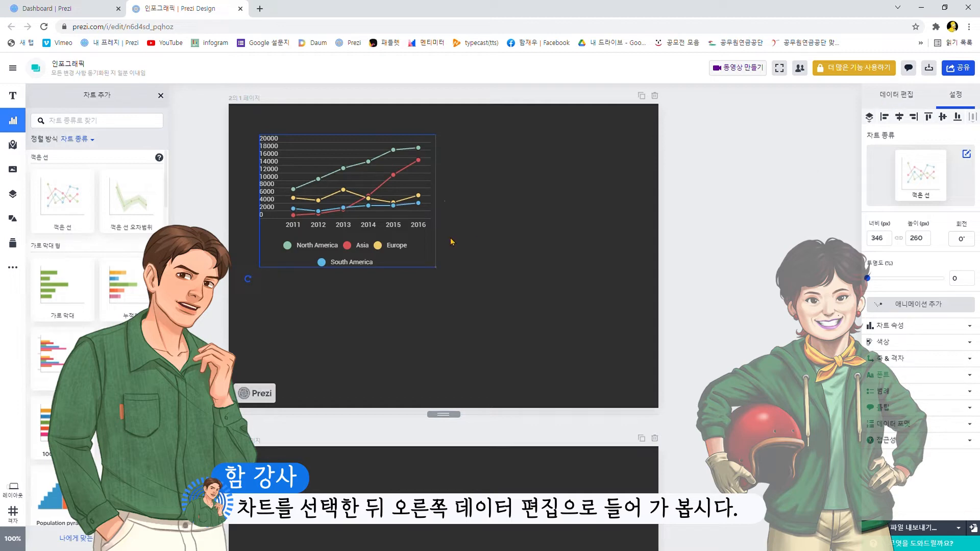
# Step: Replace the line chart's sample data with the copied 체류외국인 statistics for 1998 to 2020
pyautogui.click(906, 100)
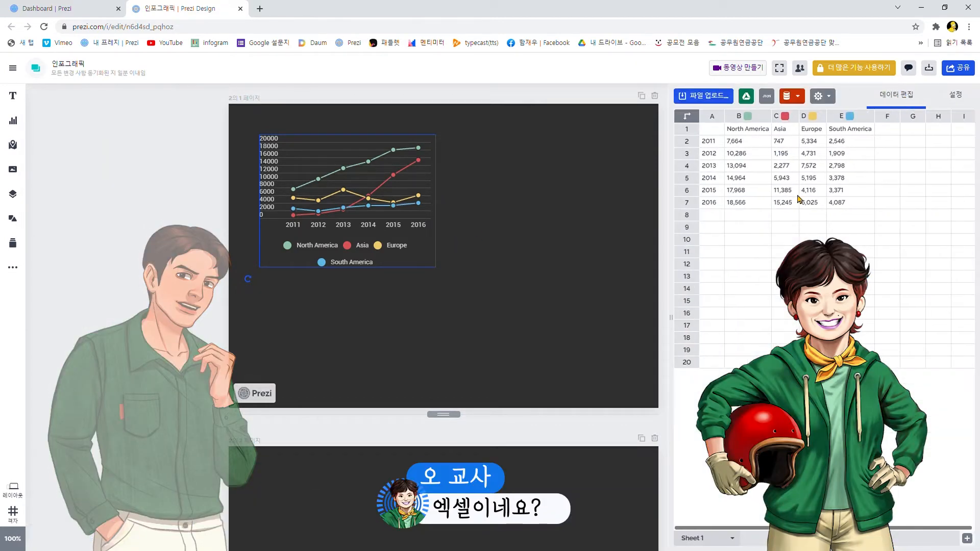
pyautogui.click(782, 231)
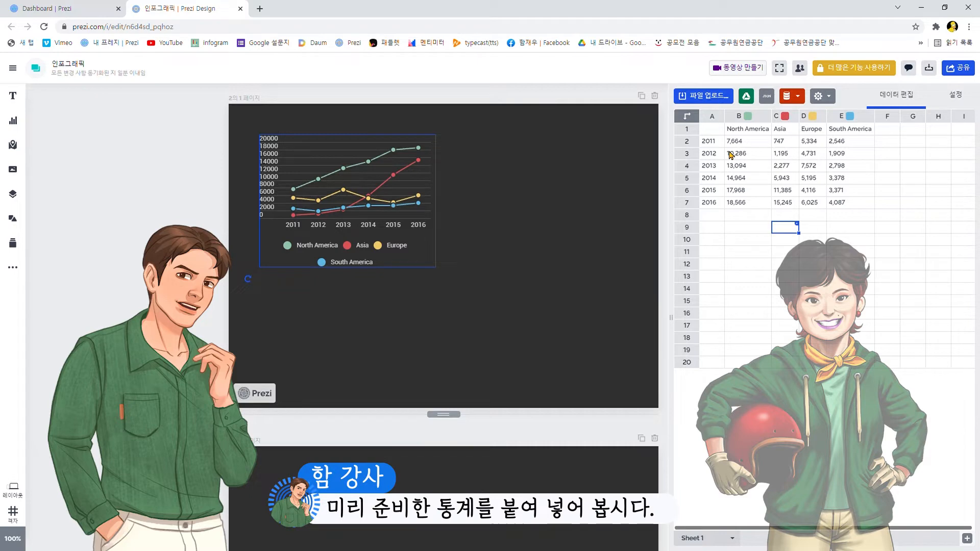
pyautogui.moveTo(715, 130); pyautogui.dragTo(842, 207)
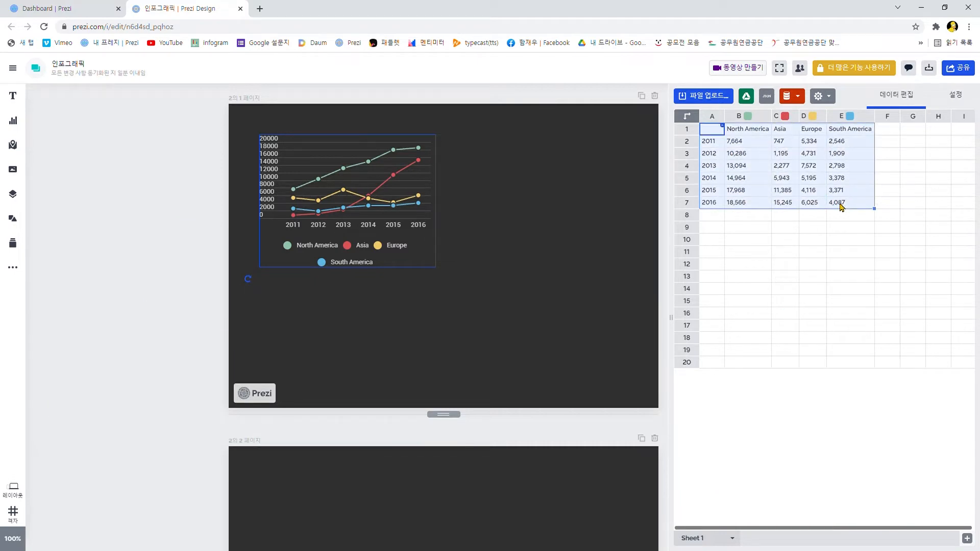
pyautogui.press('Delete')
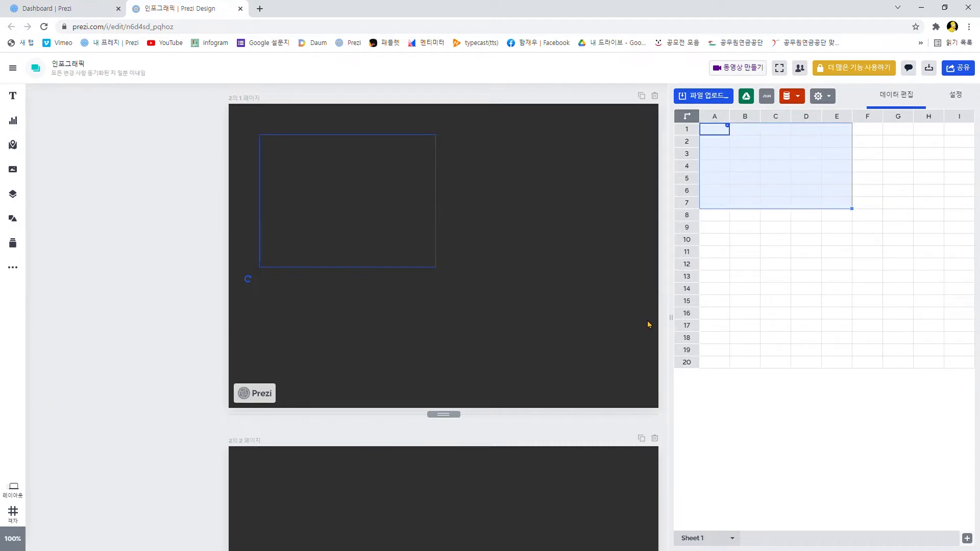
pyautogui.hotkey('ctrl', 'v')
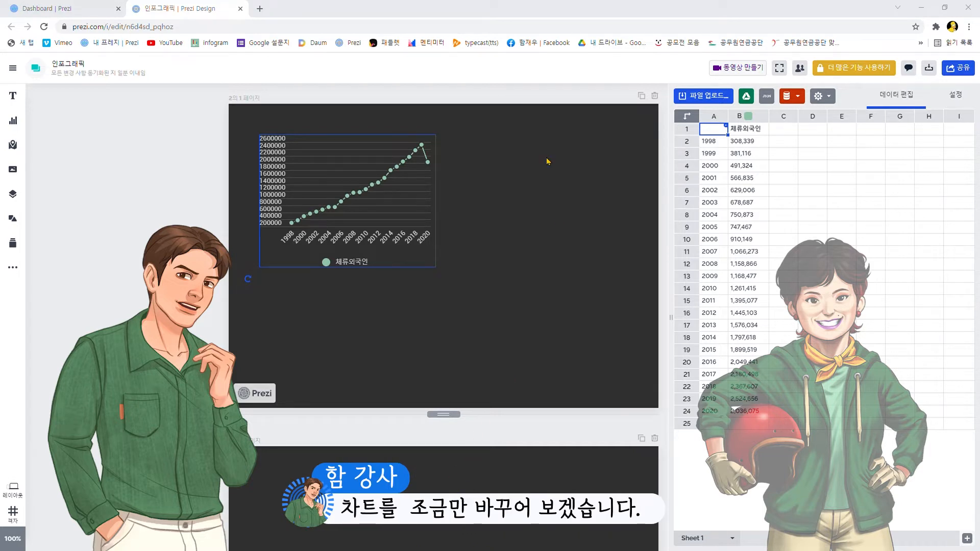
# Step: Enlarge the line chart to about 738 by 507 px so it fills most of the first page
pyautogui.click(560, 14)
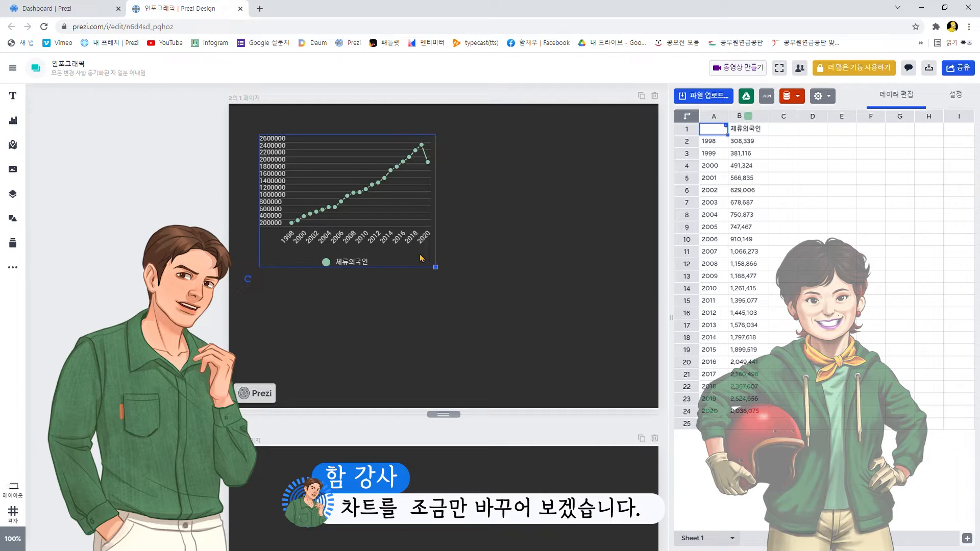
pyautogui.moveTo(437, 270); pyautogui.dragTo(621, 394)
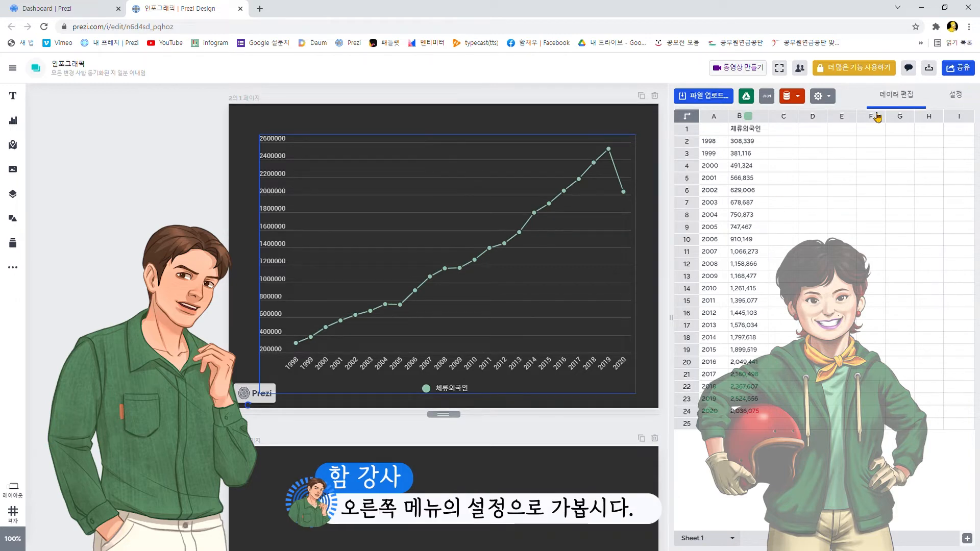
# Step: Set the 체류외국인 series colour in the line chart to red
pyautogui.click(956, 96)
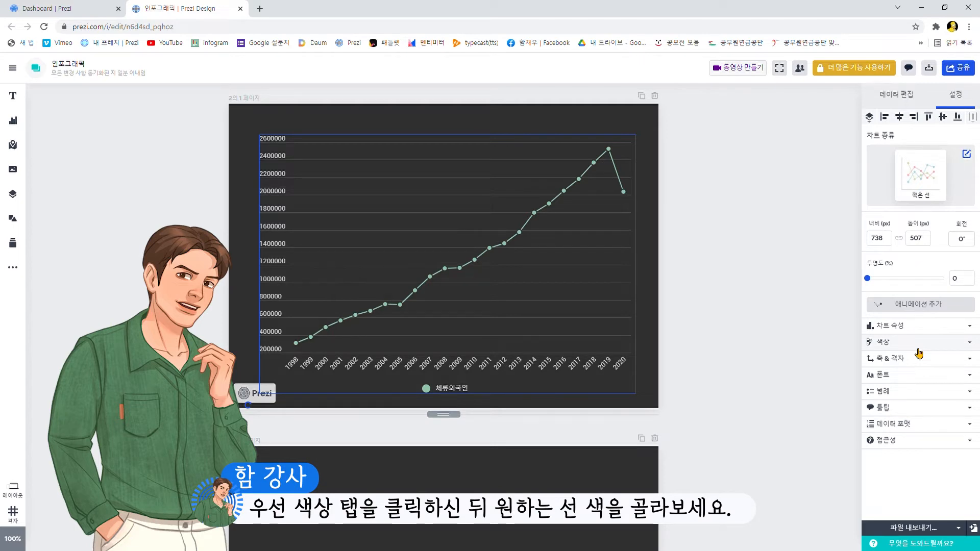
pyautogui.click(918, 349)
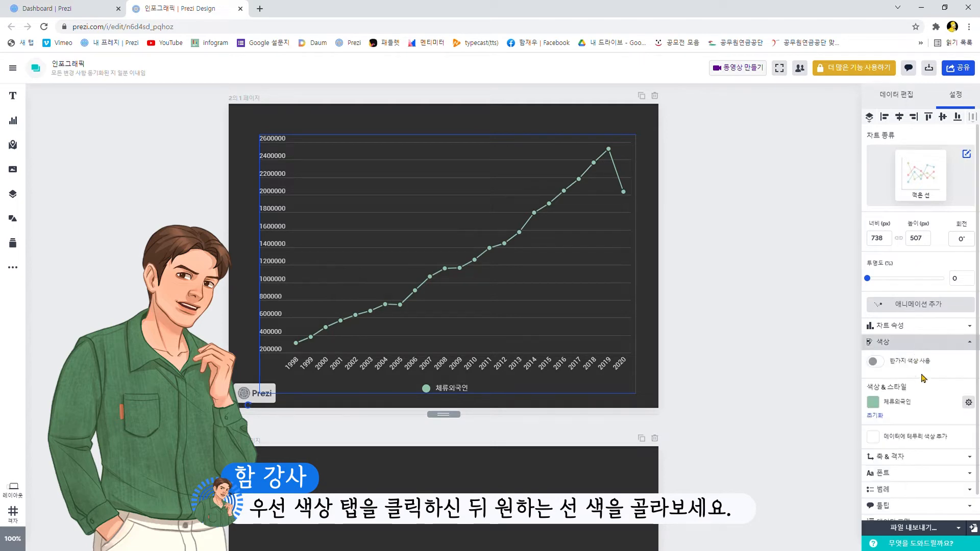
pyautogui.click(873, 402)
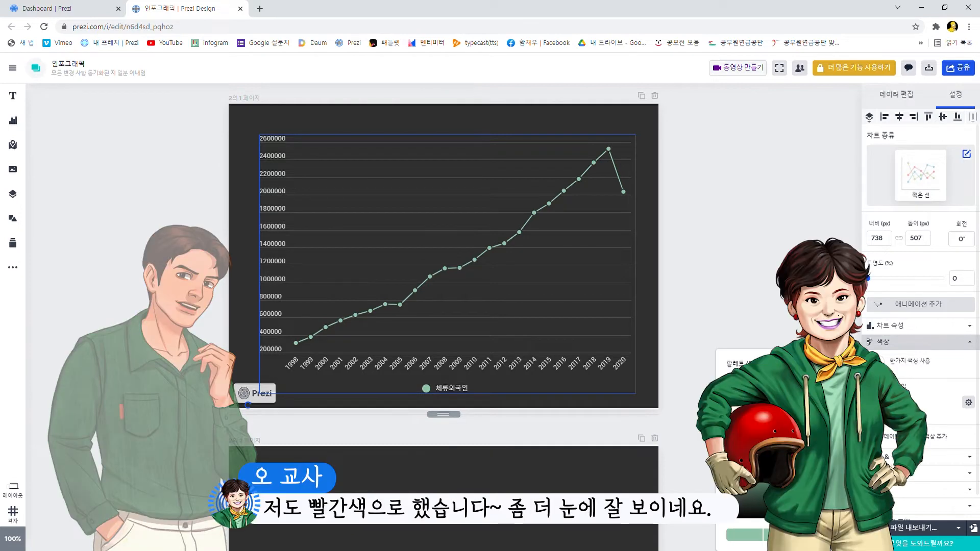
pyautogui.click(838, 401)
pyautogui.click(838, 395)
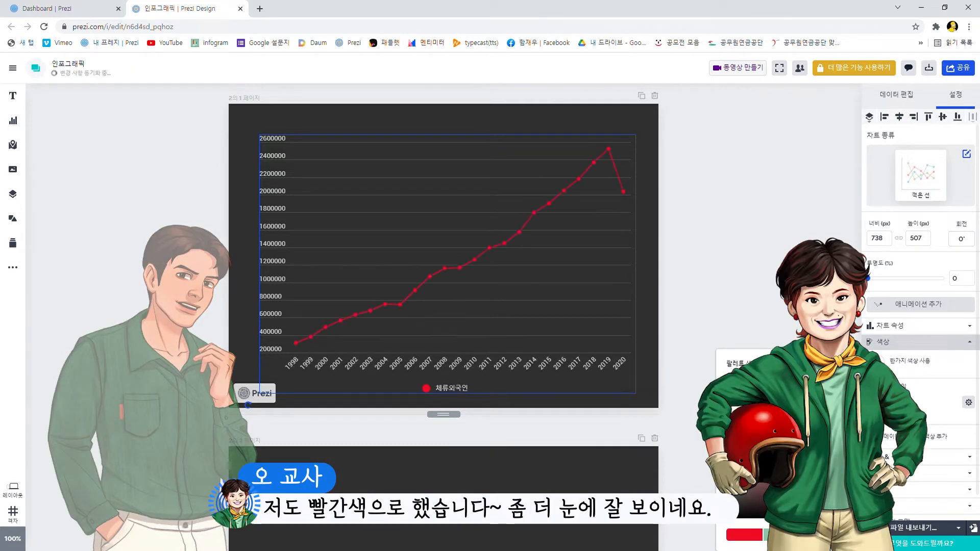
pyautogui.click(849, 363)
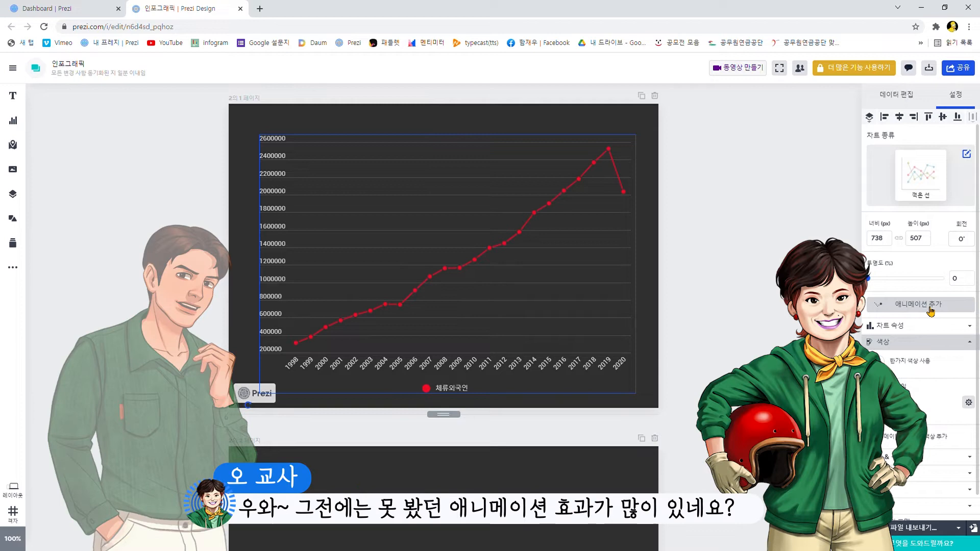
# Step: Add the 왼쪽에서 페이드인 (fade in from left) animation to the line chart and adjust its delay
pyautogui.click(932, 311)
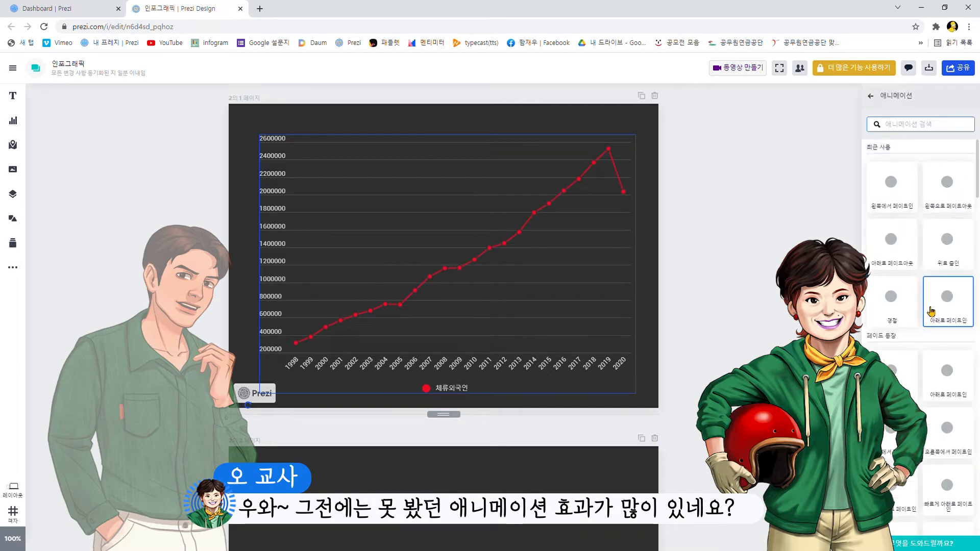
pyautogui.scroll(-10, 903, 357)
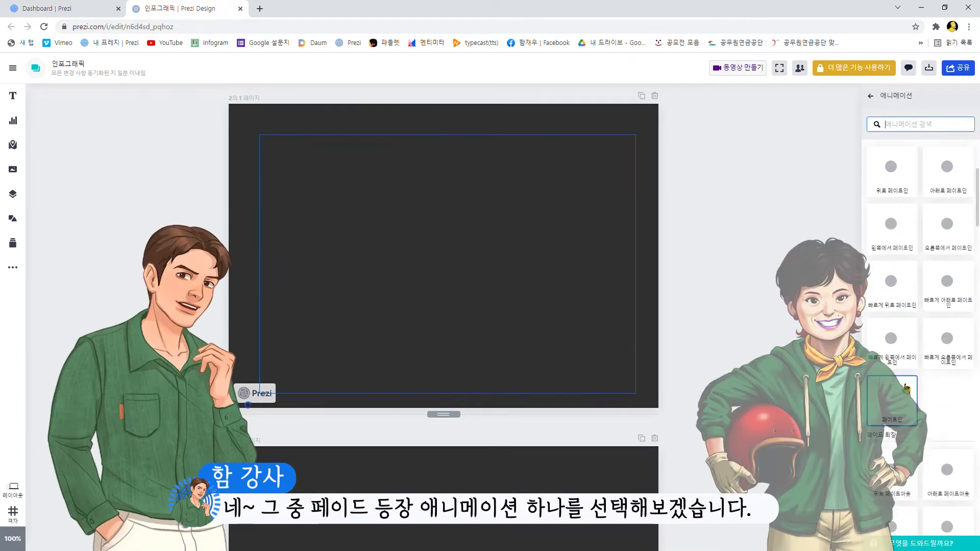
pyautogui.scroll(8, 898, 398)
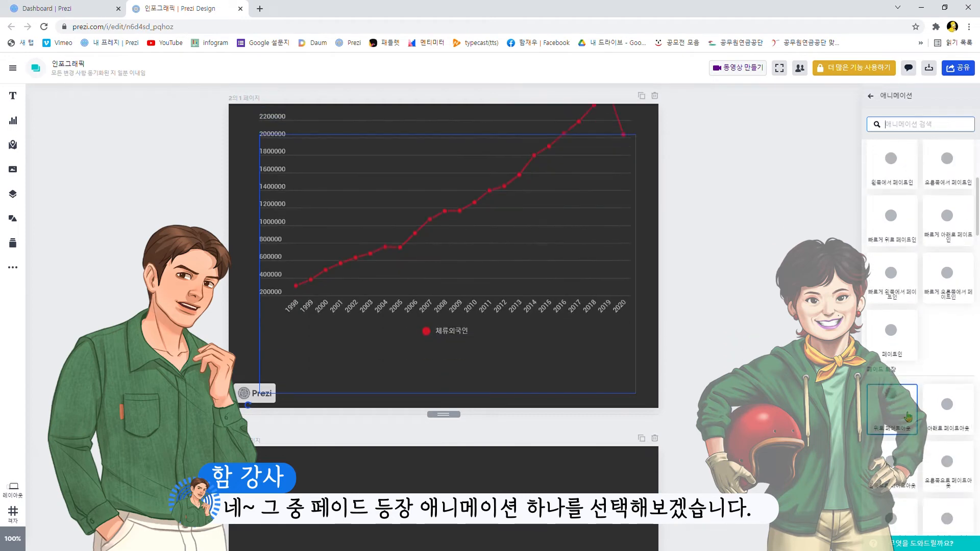
pyautogui.scroll(3, 915, 377)
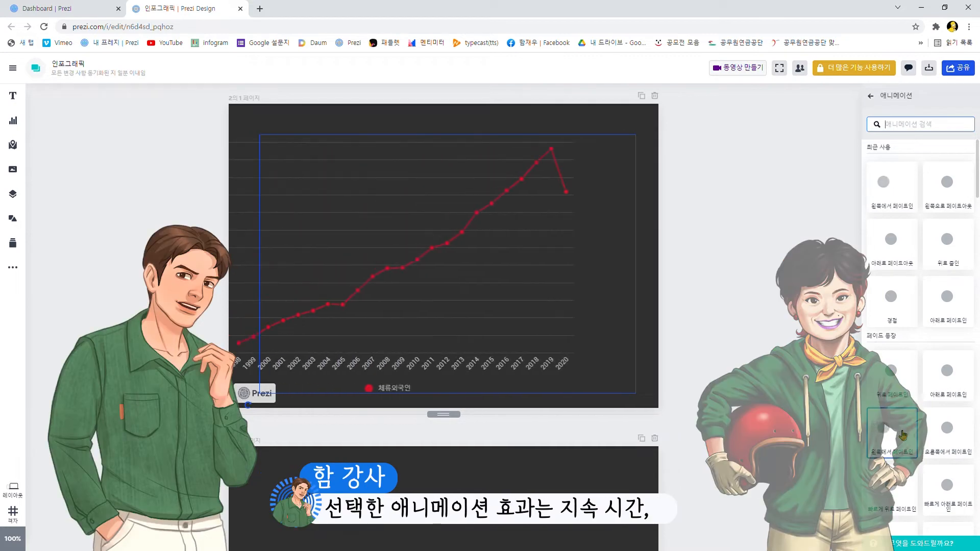
pyautogui.click(901, 435)
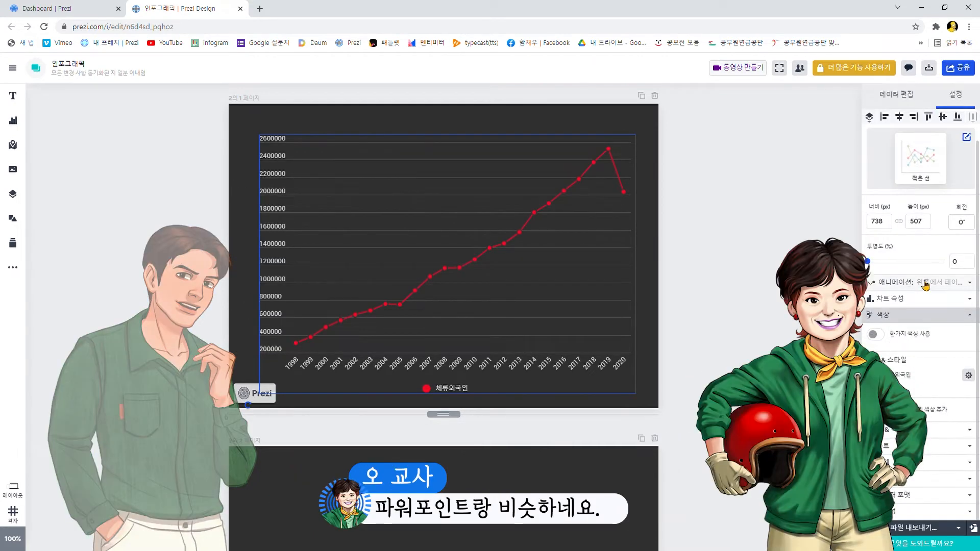
pyautogui.click(925, 285)
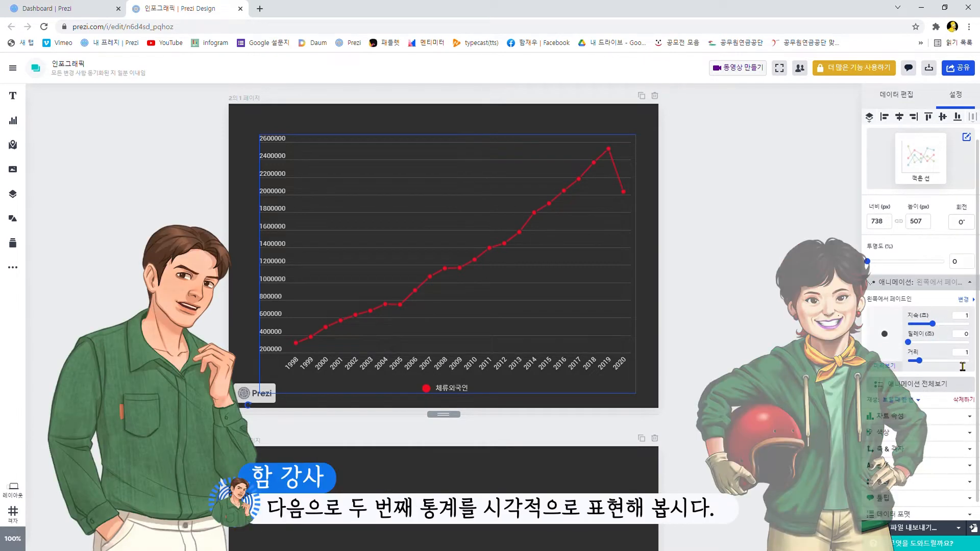
pyautogui.moveTo(914, 345); pyautogui.dragTo(937, 345)
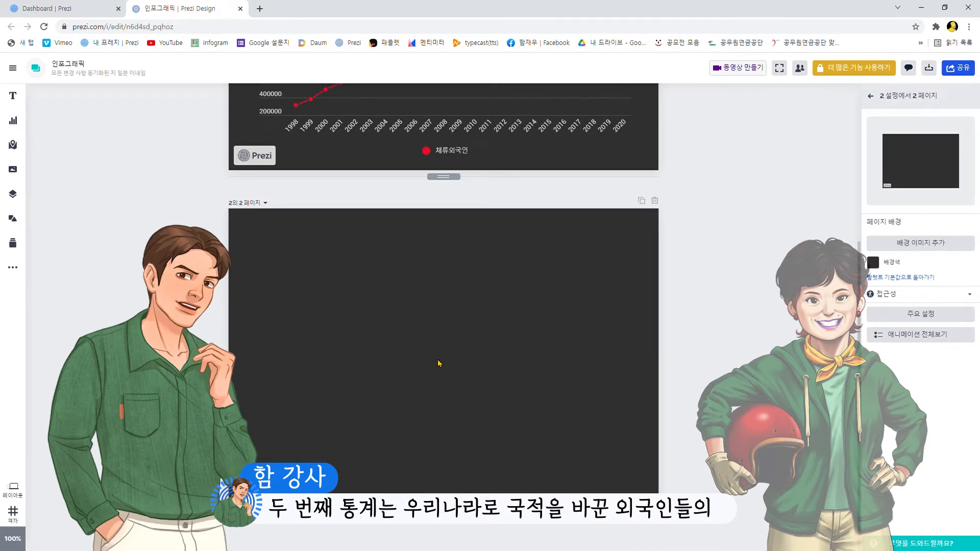
# Step: Add a 픽토리얼 (pictorial) people chart to the second page and enlarge it to fill most of the page
pyautogui.click(13, 120)
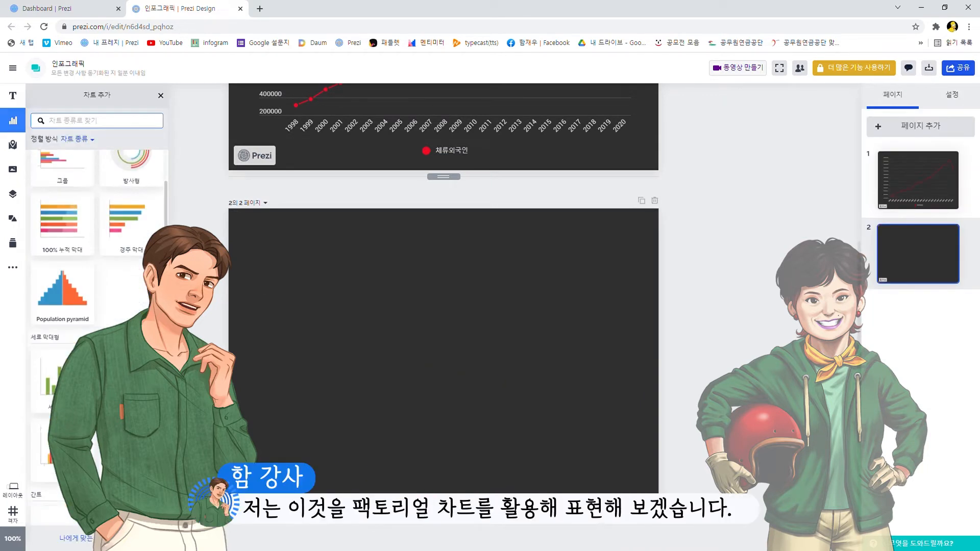
pyautogui.scroll(-10, 97, 332)
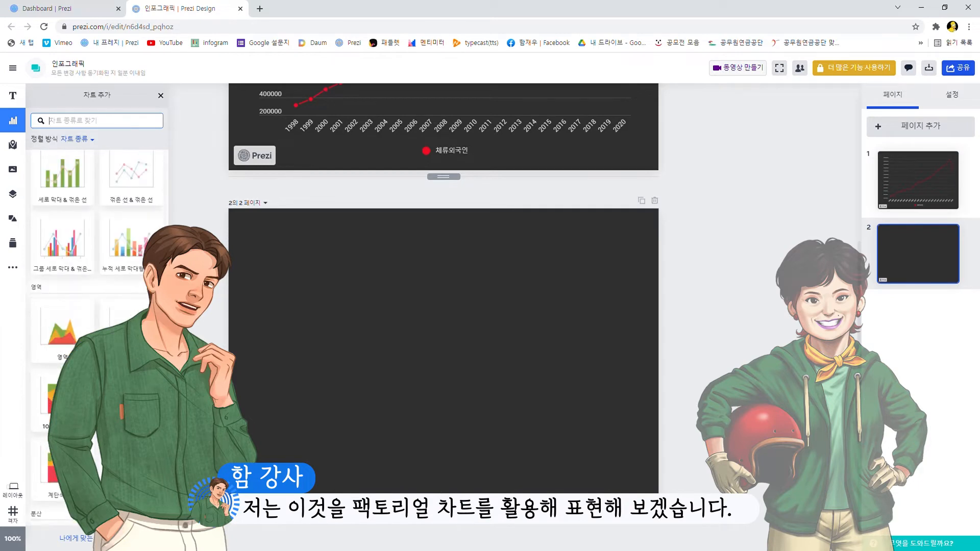
pyautogui.scroll(-5, 97, 373)
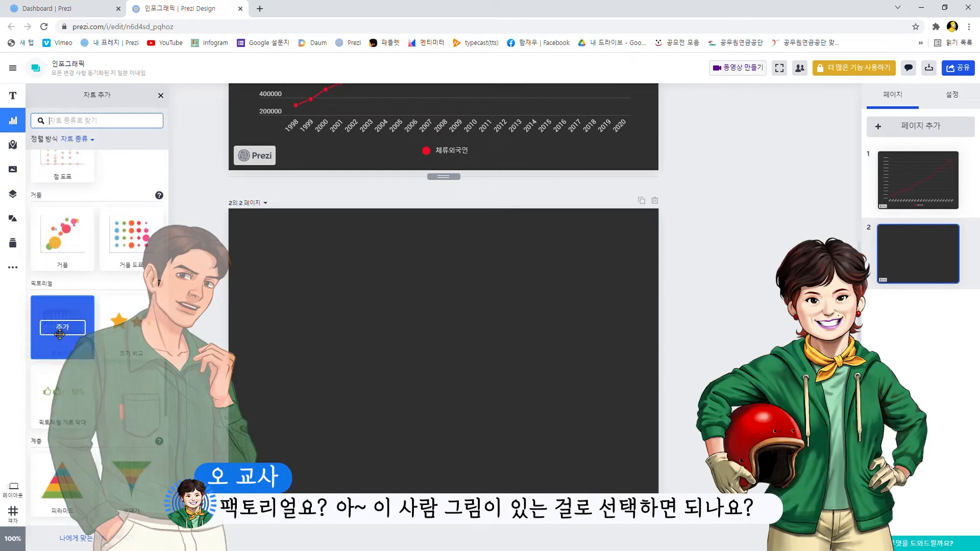
pyautogui.moveTo(71, 365)
pyautogui.click(67, 332)
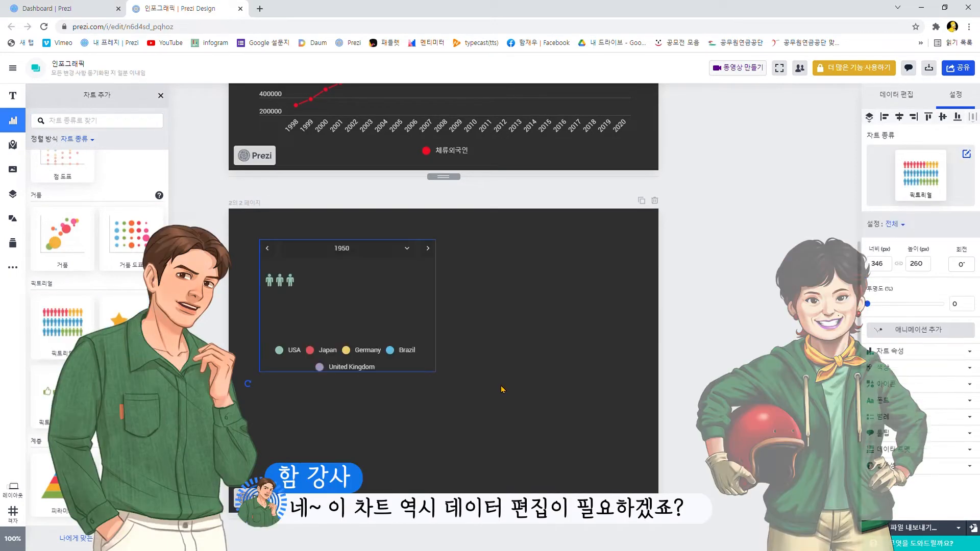
pyautogui.moveTo(435, 372); pyautogui.dragTo(639, 492)
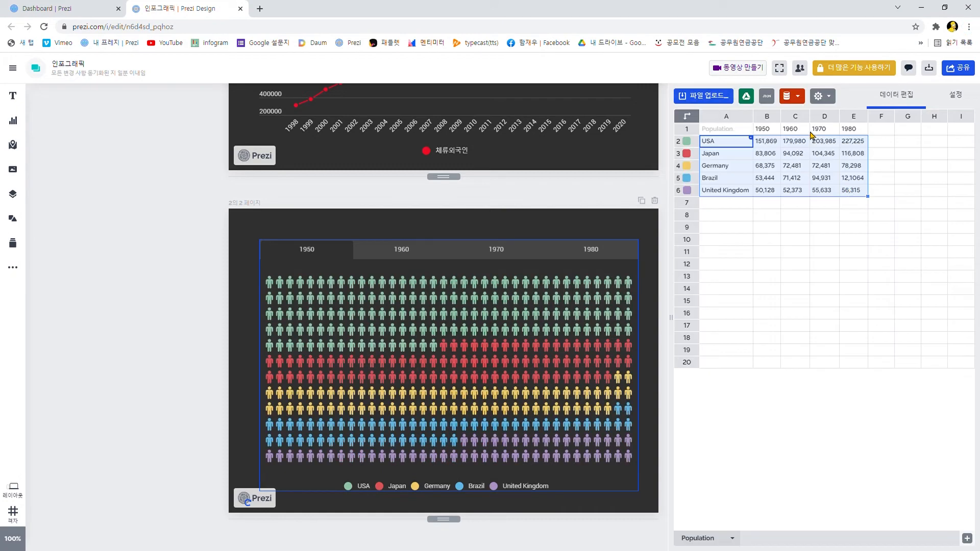
# Step: Clear the sample data in the 1960, 1970 and 1980 columns of the pictorial chart's table
pyautogui.moveTo(796, 130); pyautogui.dragTo(845, 191)
pyautogui.press('Delete')
pyautogui.click(798, 214)
# Step: In the pictorial chart's 1950 column, set the USA value to 126,992 and the Japan value to 52,697
pyautogui.click(768, 143)
pyautogui.write('126,992')
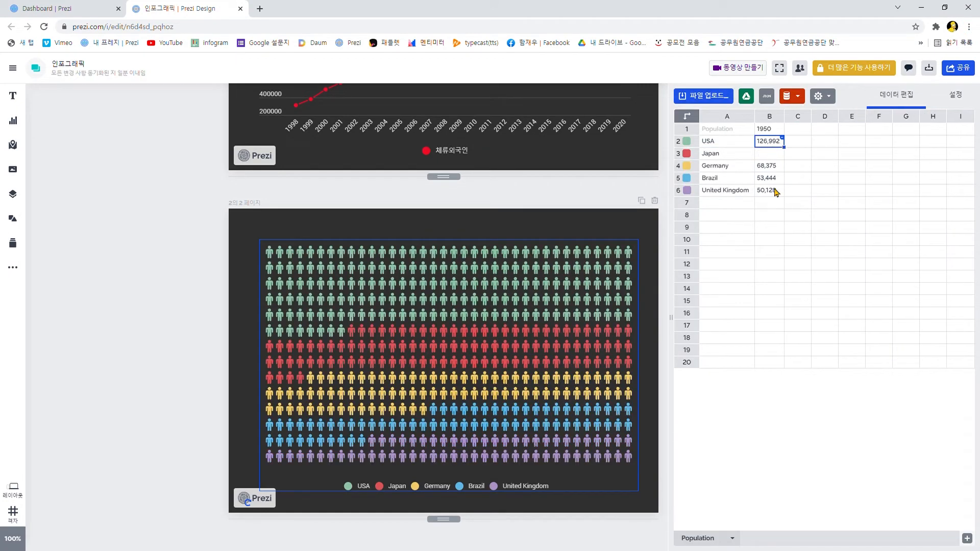
pyautogui.hotkey('alt', 'Tab')
pyautogui.click(760, 155)
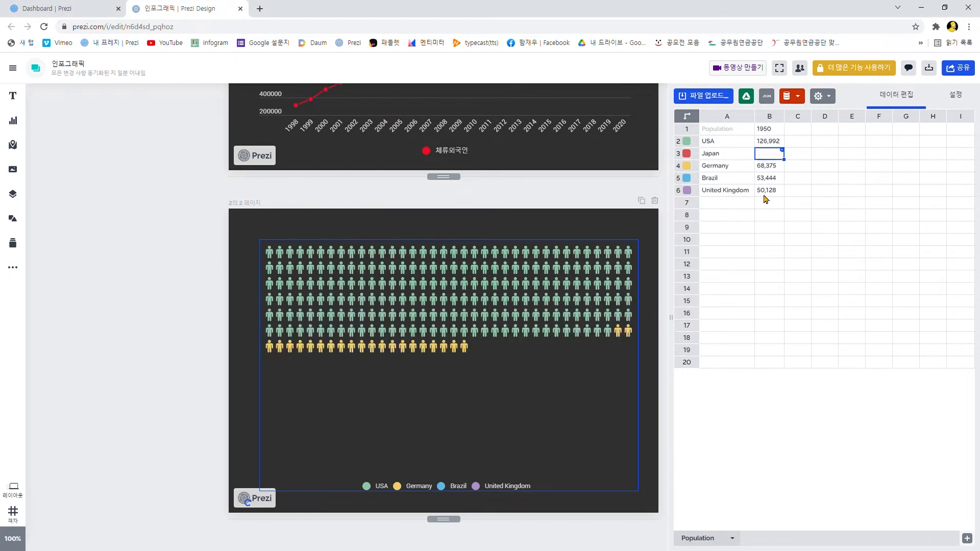
pyautogui.write('52,697')
pyautogui.hotkey('alt', 'Tab')
# Step: Fill the rest of the 1950 column with 1,649 for Germany, 1,320 for Brazil and 2,205 for United Kingdom
pyautogui.hotkey('alt', 'Tab')
pyautogui.press('Down')
pyautogui.write('1,649')
pyautogui.hotkey('alt', 'Tab')
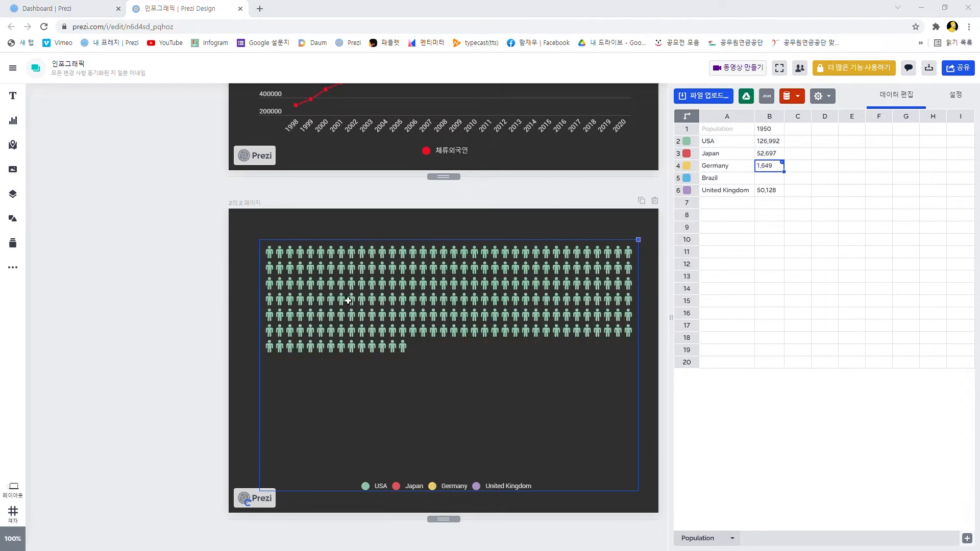
pyautogui.hotkey('alt', 'Tab')
pyautogui.press('Down')
pyautogui.write('1,320')
pyautogui.hotkey('alt', 'Tab')
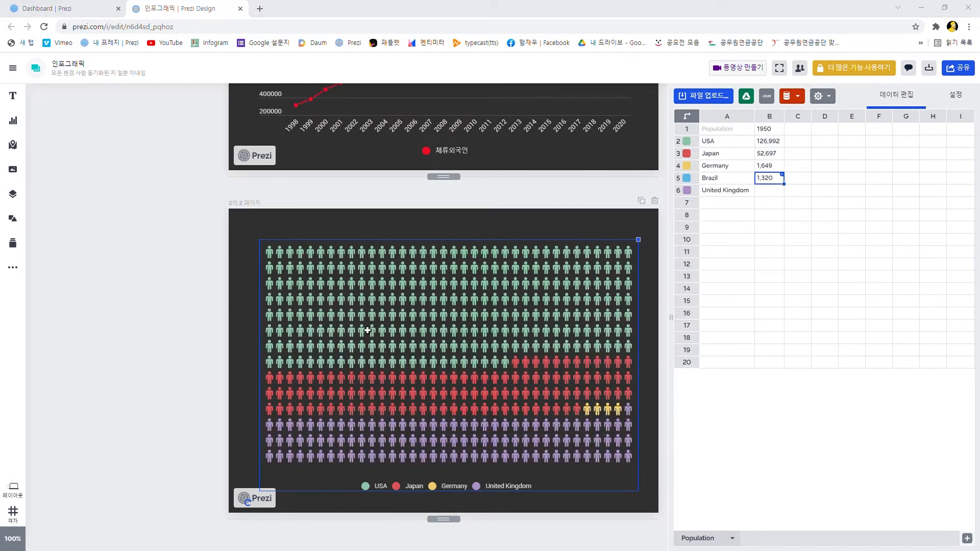
pyautogui.press('Down')
pyautogui.write('2,205')
pyautogui.hotkey('alt', 'Tab')
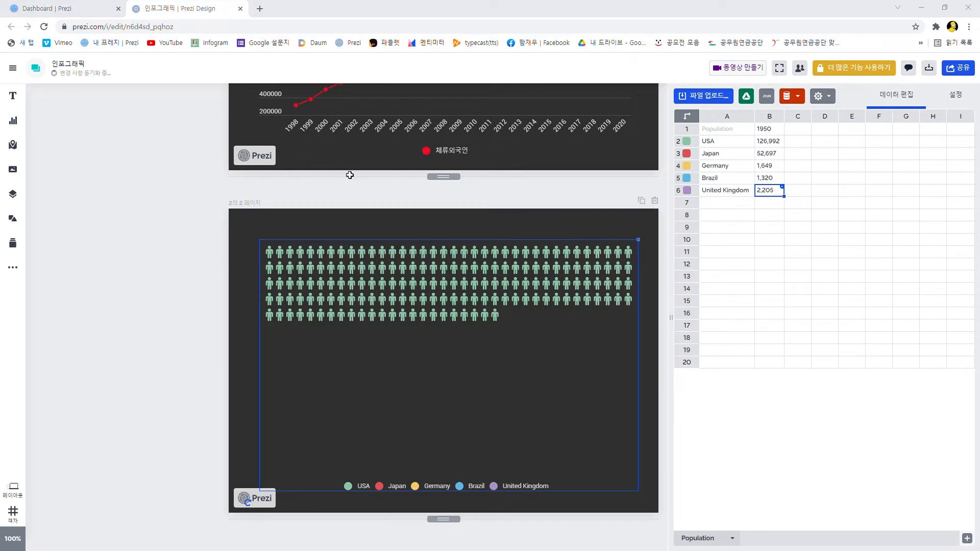
# Step: Rename the USA row label to 동북아시아 and the Japan row label to 동남아시아
pyautogui.hotkey('alt', 'Tab')
pyautogui.press('Left')
pyautogui.press('Up')
pyautogui.press('Up')
pyautogui.press('Up')
pyautogui.press('Up')
pyautogui.write('동북아시아')
pyautogui.hotkey('alt', 'Tab')
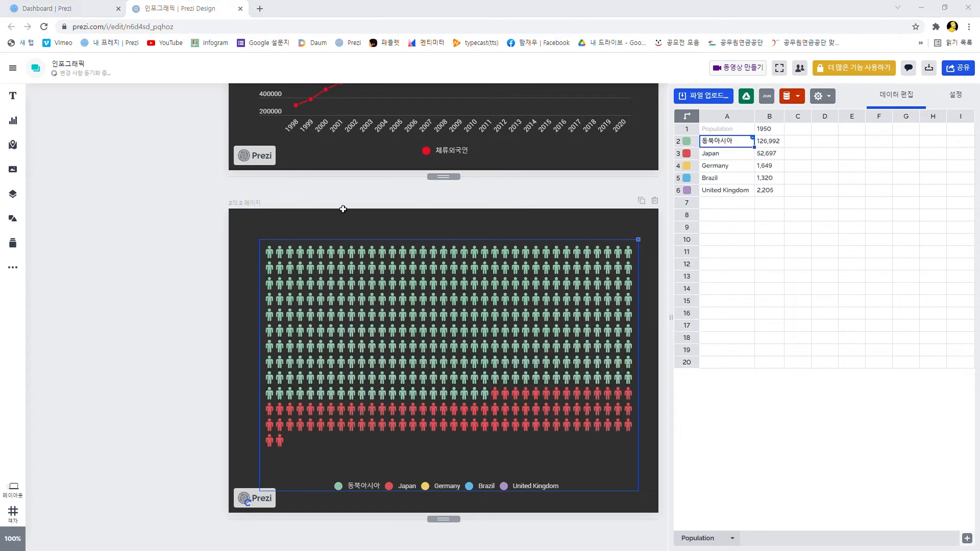
pyautogui.hotkey('alt', 'Tab')
pyautogui.press('Down')
pyautogui.write('동남아시아')
pyautogui.hotkey('alt', 'Tab')
# Step: Rename the Germany, Brazil and United Kingdom row labels to 서남아시아, 중앙아시아 and 유럽, 미국
pyautogui.hotkey('alt', 'Tab')
pyautogui.press('Down')
pyautogui.write('서남아시아')
pyautogui.hotkey('alt', 'Tab')
pyautogui.hotkey('alt', 'Tab')
pyautogui.press('Down')
pyautogui.write('중앙아시아')
pyautogui.hotkey('alt', 'Tab')
pyautogui.hotkey('alt', 'Tab')
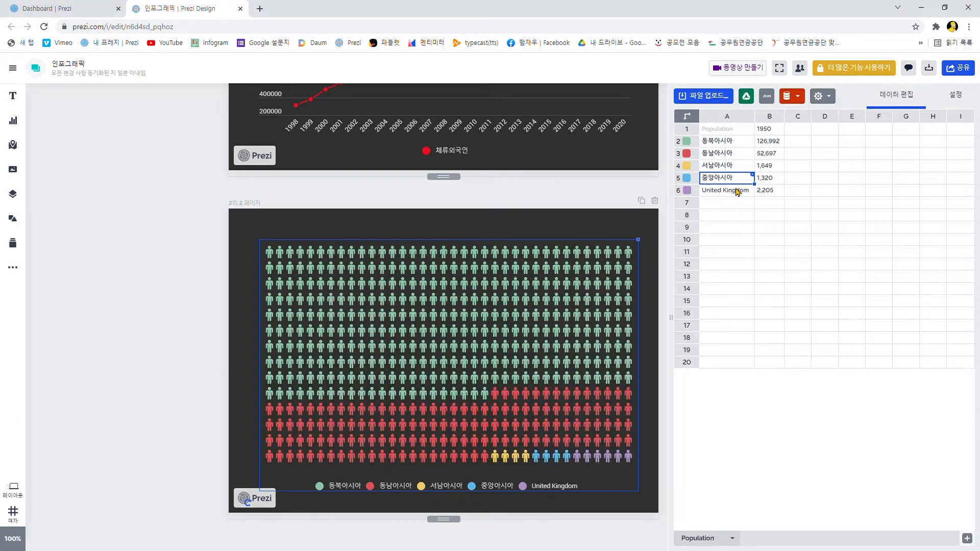
pyautogui.press('Down')
pyautogui.write('유럽, 미국')
pyautogui.hotkey('alt', 'Tab')
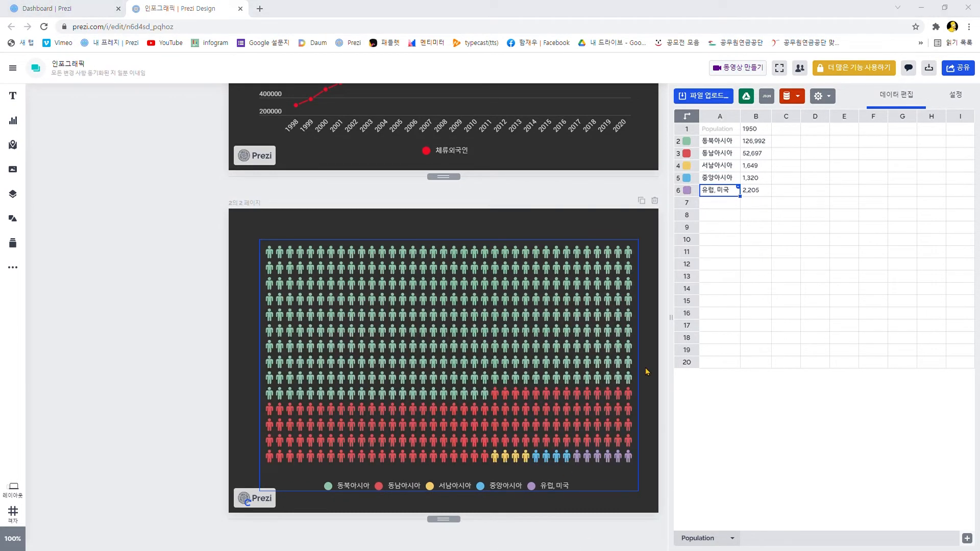
pyautogui.hotkey('alt', 'Tab')
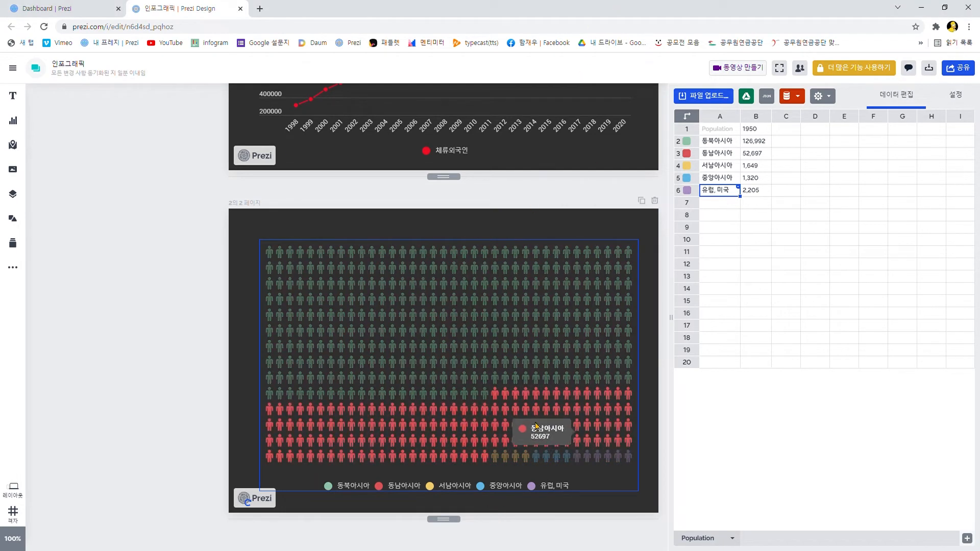
# Step: Enlarge the pictorial chart to about 764 by 521 px and recolour 유럽, 미국 vivid purple and 중앙아시아 brighter blue
pyautogui.moveTo(259, 239); pyautogui.dragTo(249, 225)
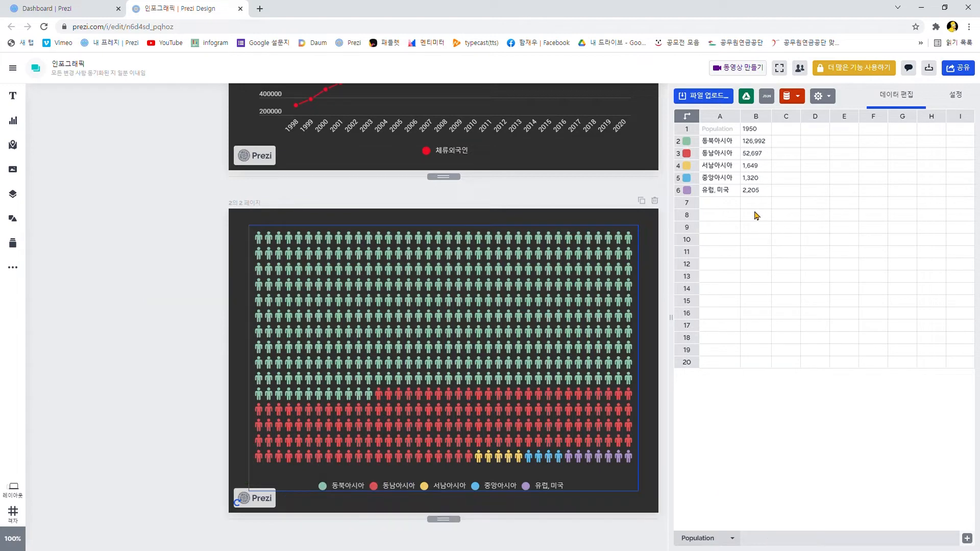
pyautogui.click(953, 102)
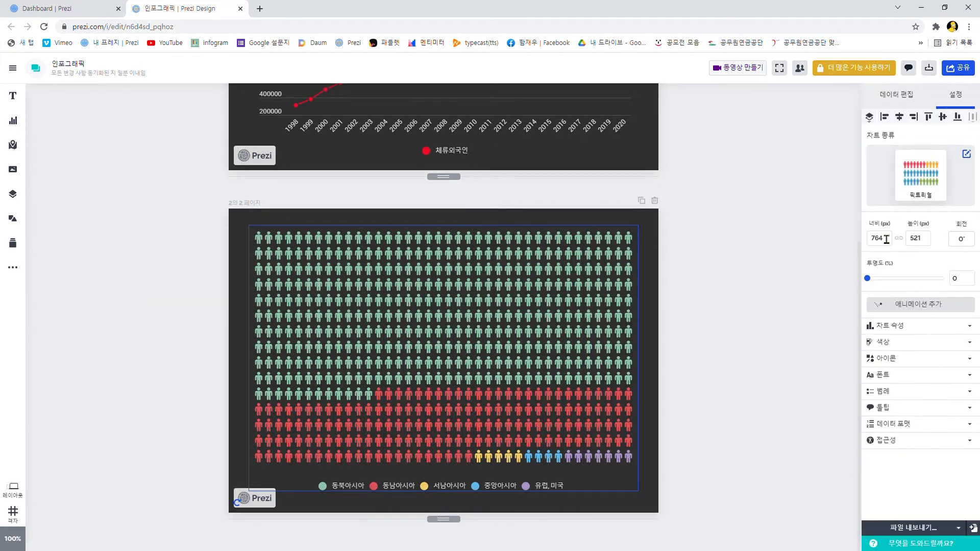
pyautogui.click(906, 341)
pyautogui.scroll(-2, 914, 398)
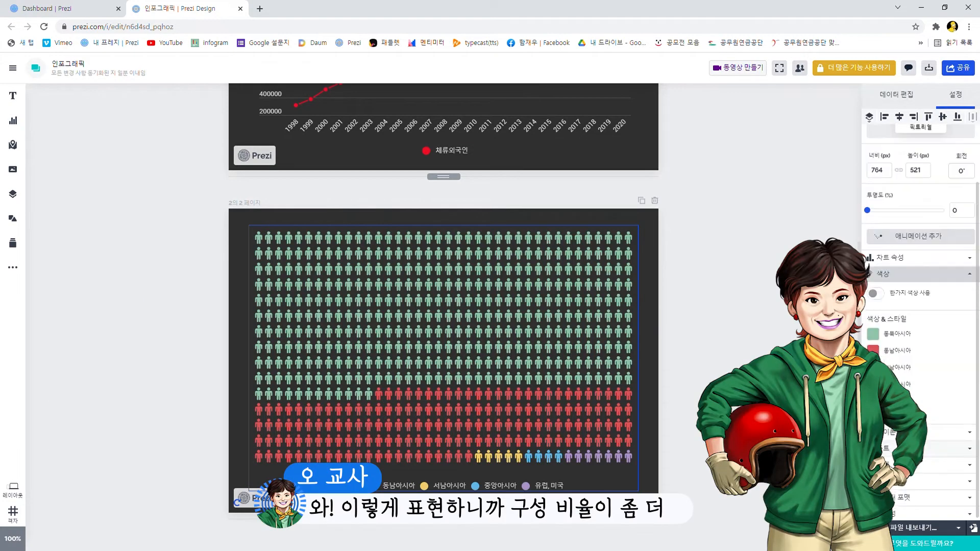
pyautogui.click(873, 401)
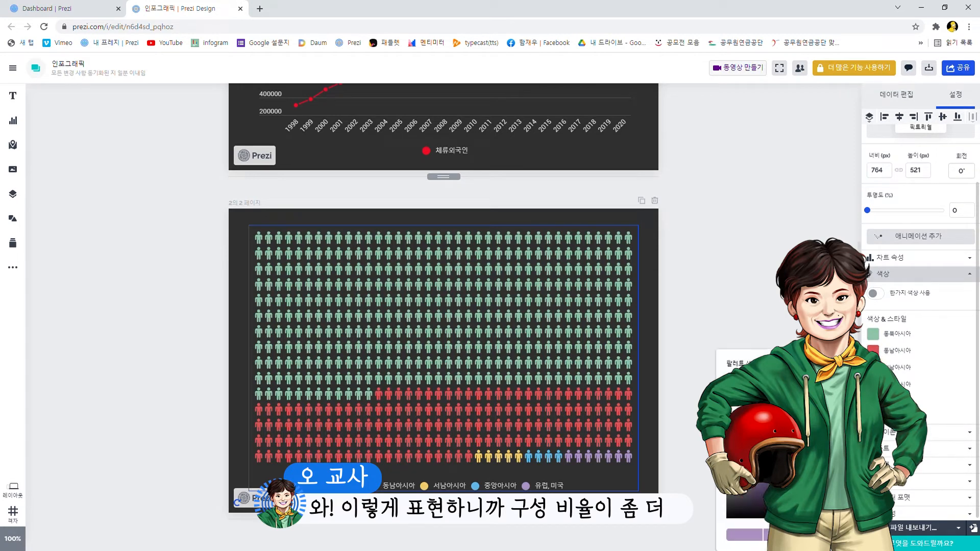
pyautogui.click(828, 445)
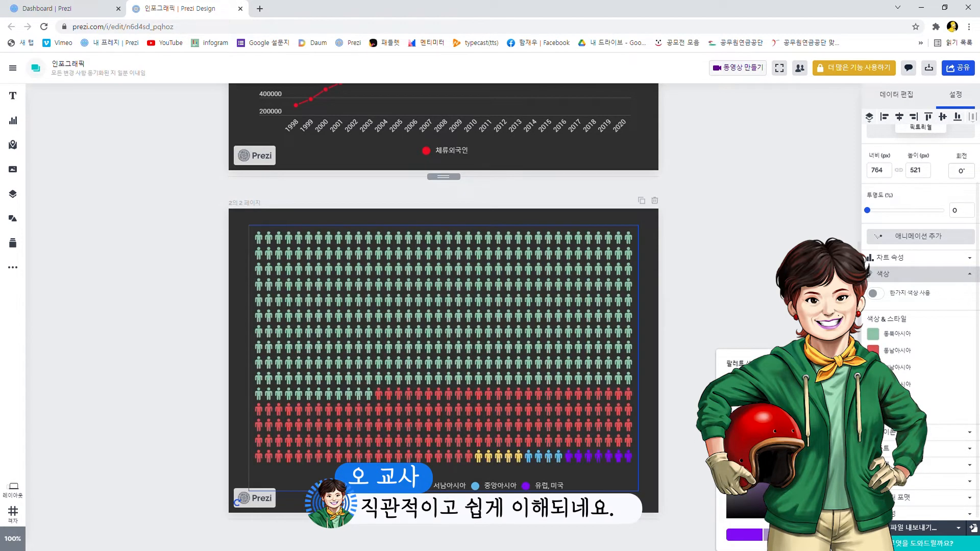
pyautogui.click(827, 445)
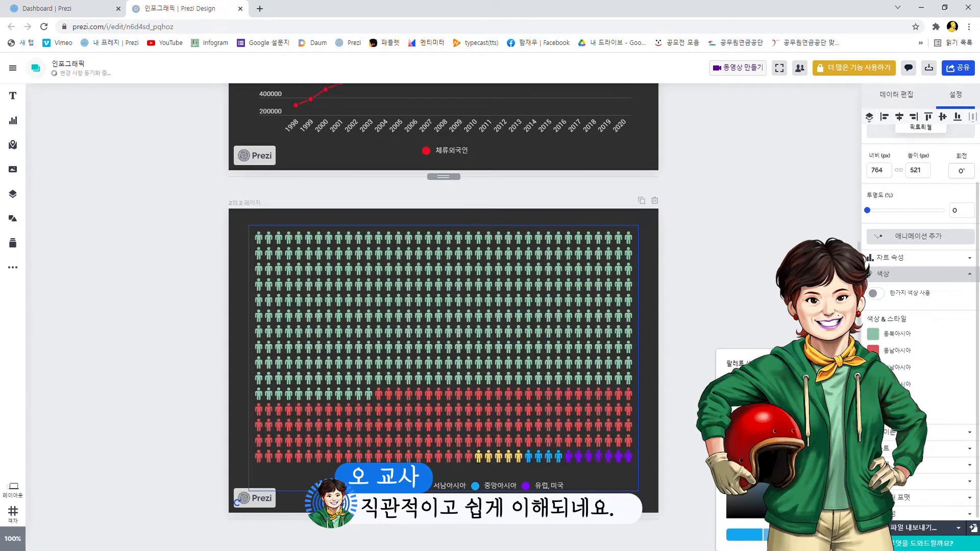
pyautogui.click(685, 352)
pyautogui.moveTo(630, 346)
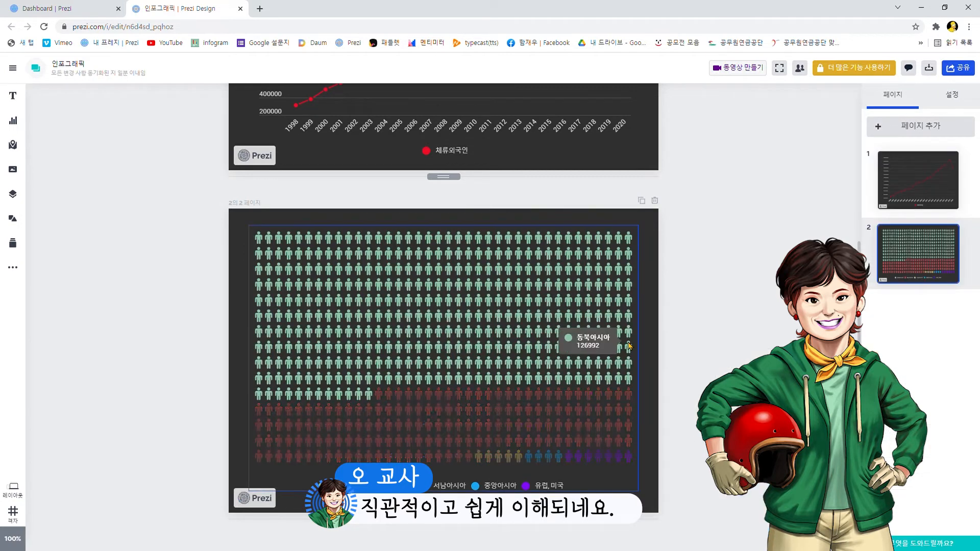
# Step: Add a third page with a 워드 클라우드 (word cloud) chart enlarged to about 719 by 477 px
pyautogui.click(913, 131)
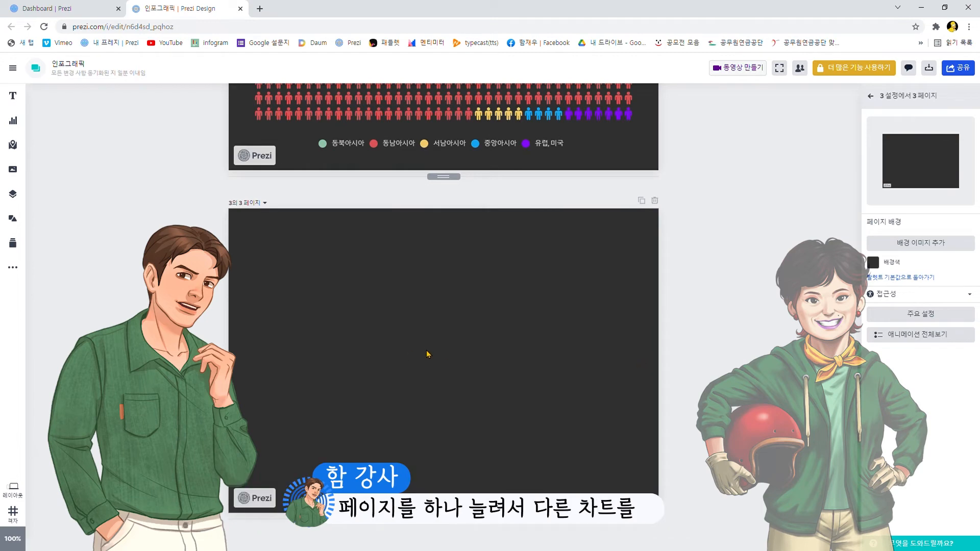
pyautogui.click(13, 121)
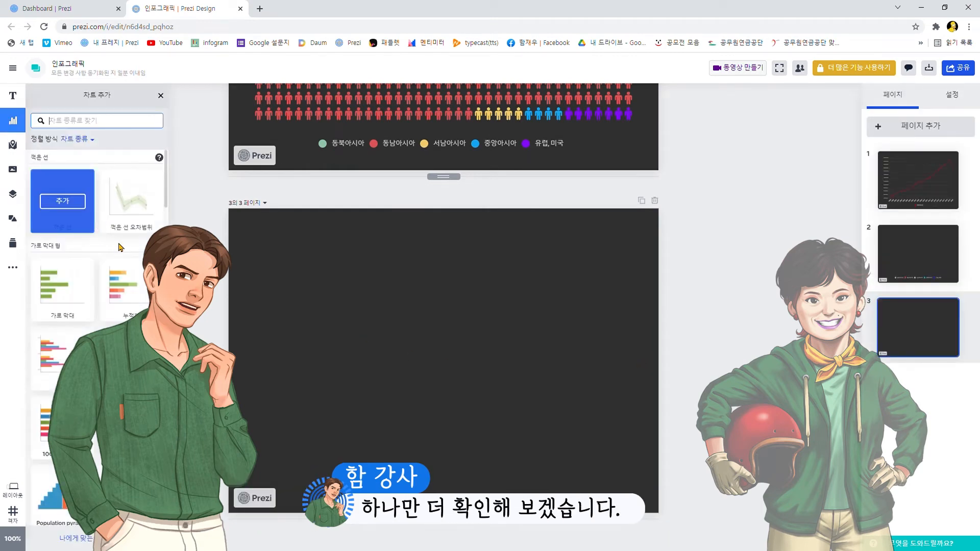
pyautogui.moveTo(131, 291)
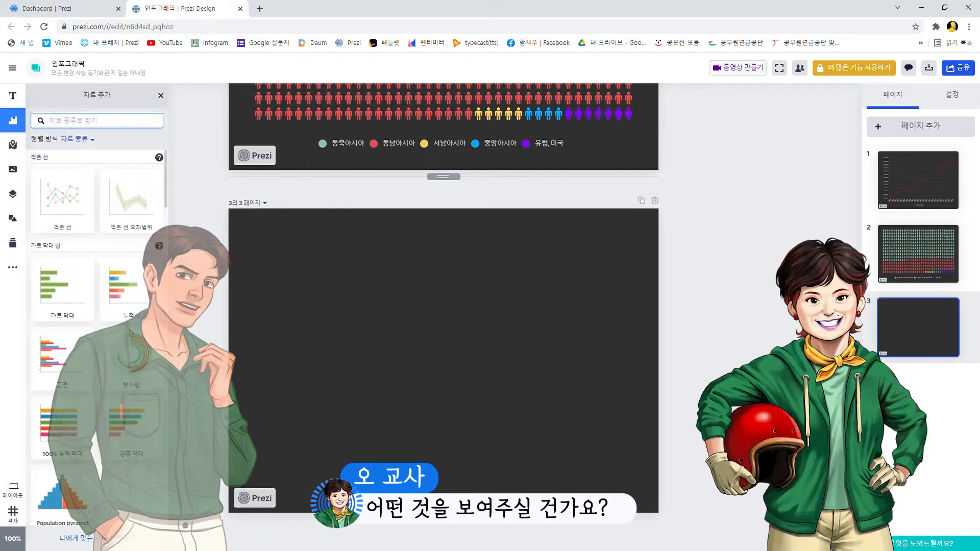
pyautogui.scroll(-5, 131, 295)
pyautogui.scroll(-10, 97, 307)
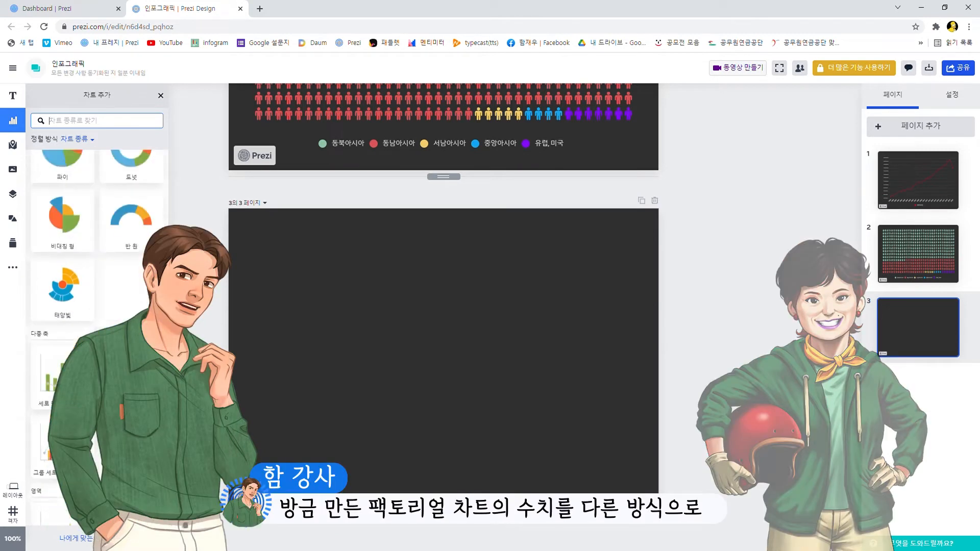
pyautogui.scroll(-10, 78, 284)
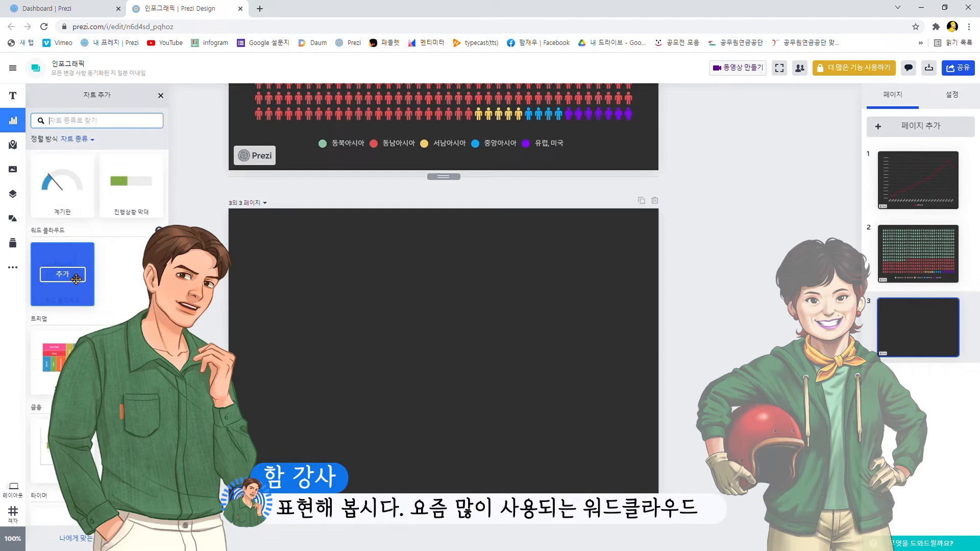
pyautogui.click(76, 279)
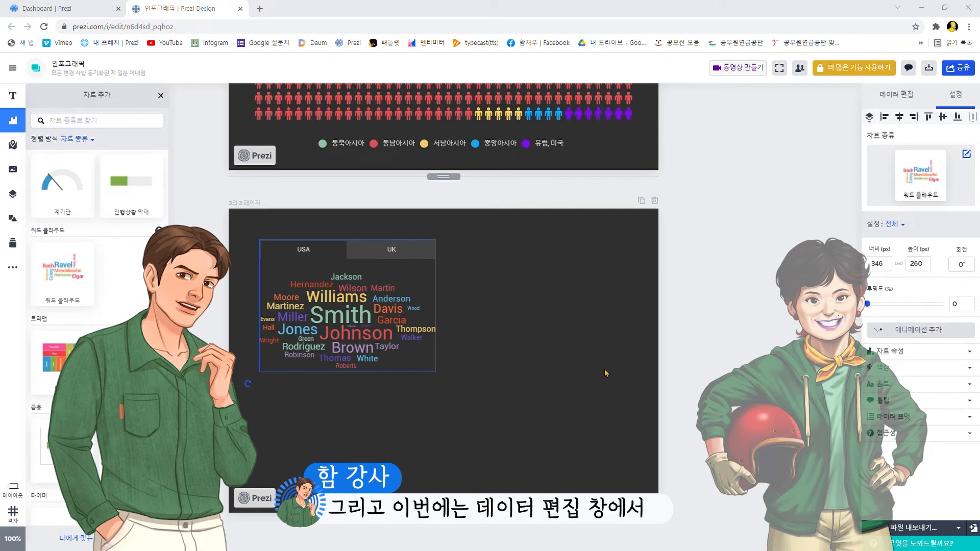
pyautogui.moveTo(437, 375); pyautogui.dragTo(626, 483)
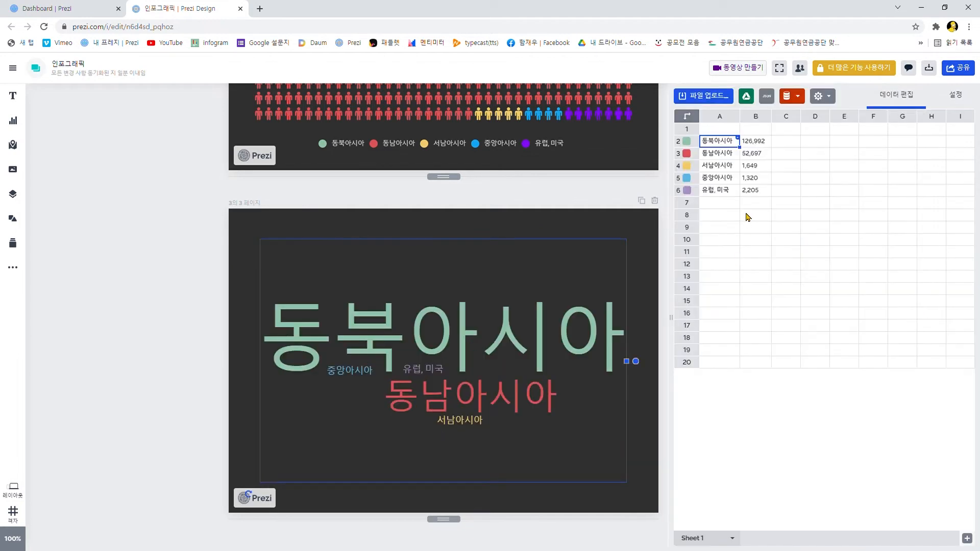
# Step: Recolour the word cloud entries: 동북아시아 bright green, 동남아시아 red (FC080D) and 서남아시아 a more vivid yellow-orange
pyautogui.click(687, 141)
pyautogui.click(632, 238)
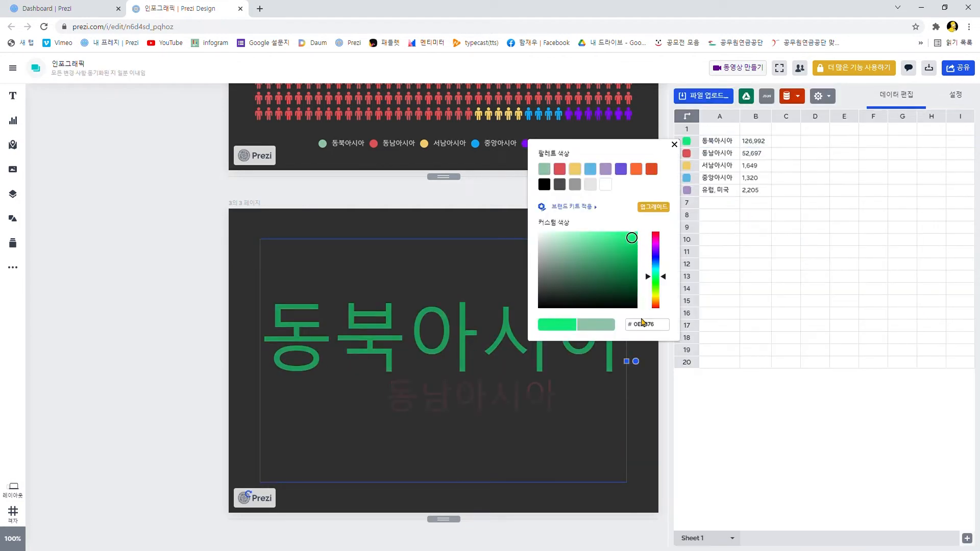
pyautogui.click(687, 153)
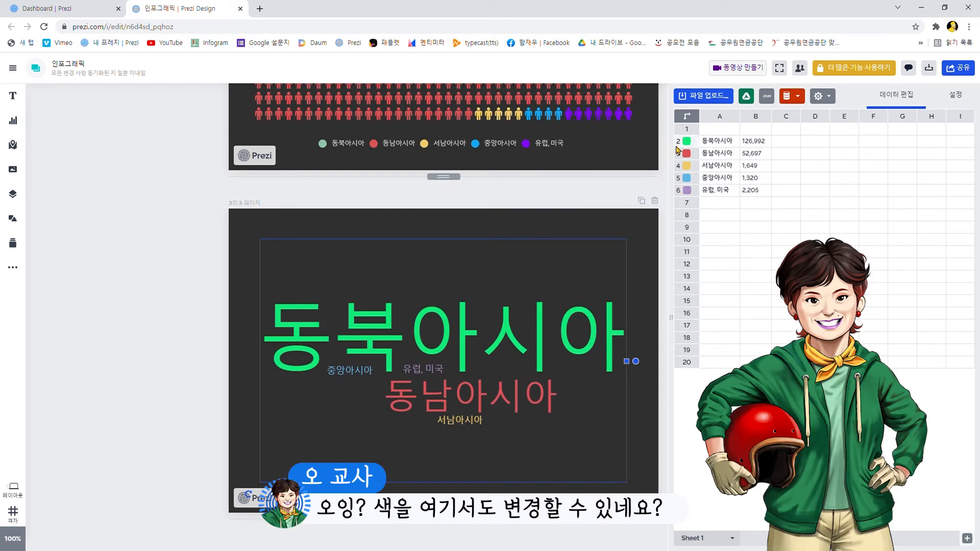
pyautogui.click(686, 153)
pyautogui.click(636, 246)
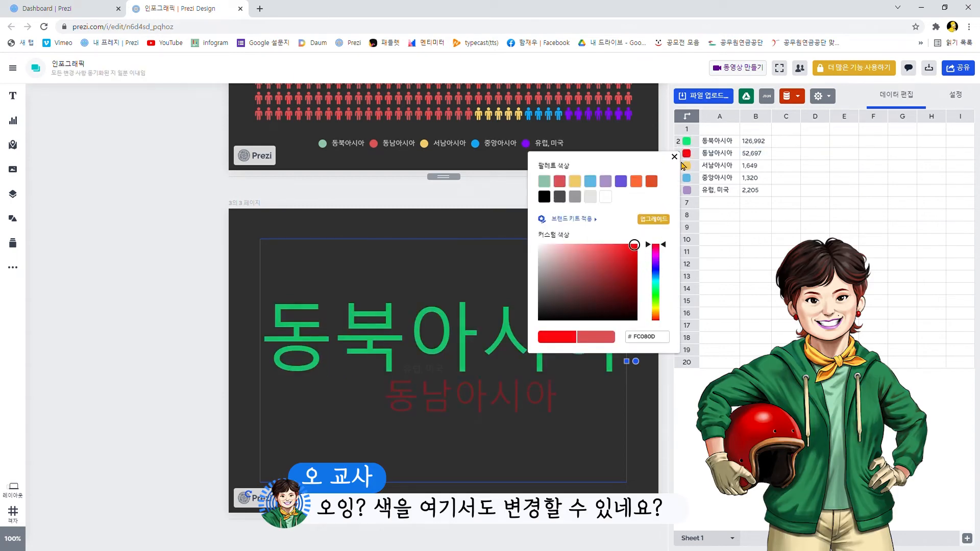
pyautogui.click(677, 157)
pyautogui.click(686, 166)
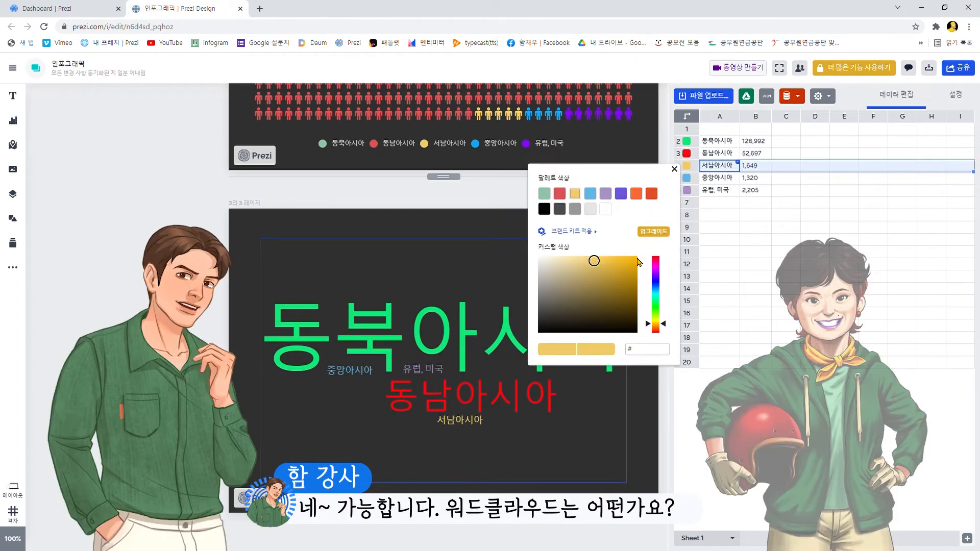
pyautogui.click(634, 257)
pyautogui.click(674, 170)
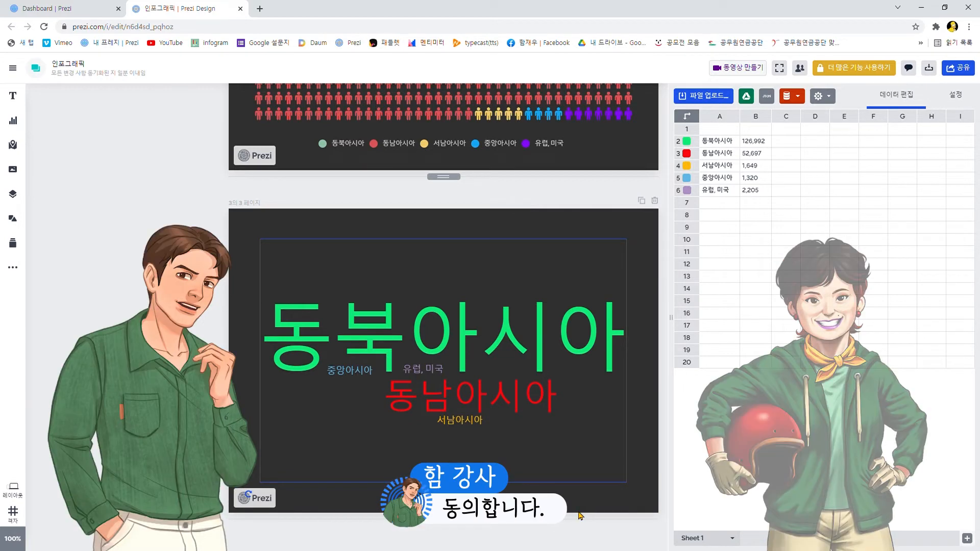
pyautogui.click(13, 120)
pyautogui.scroll(-15, 135, 301)
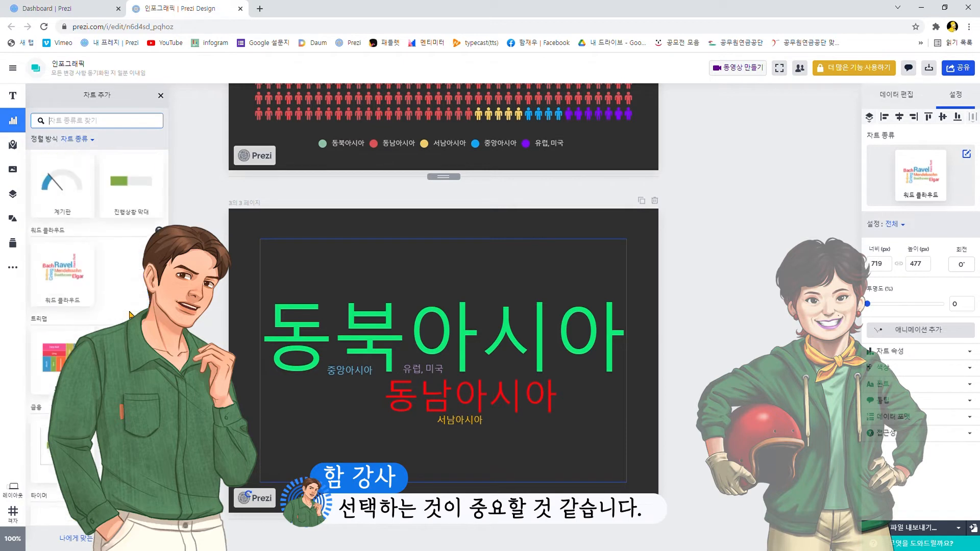
pyautogui.scroll(-5, 131, 315)
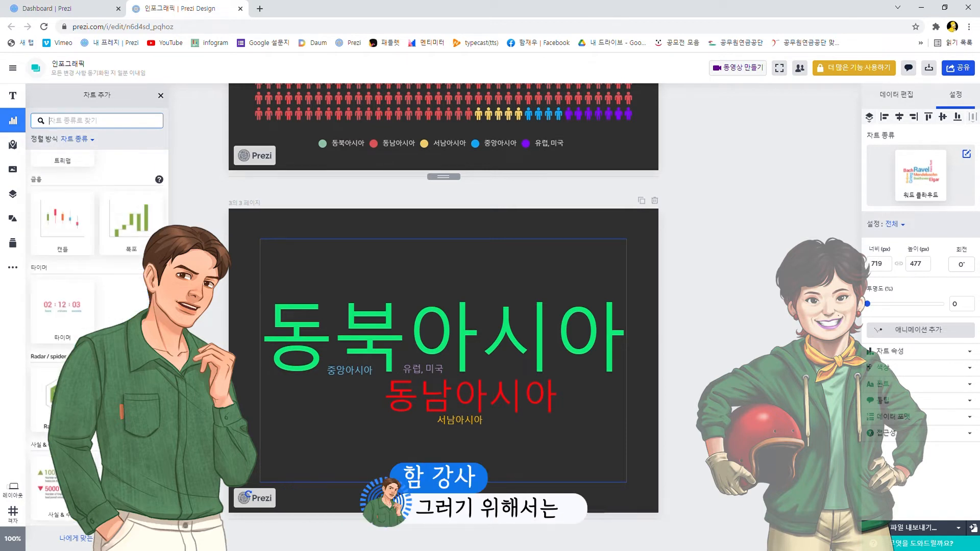
# Step: Browse the chart, map, element and shape libraries available for the infographic
pyautogui.scroll(5, 97, 306)
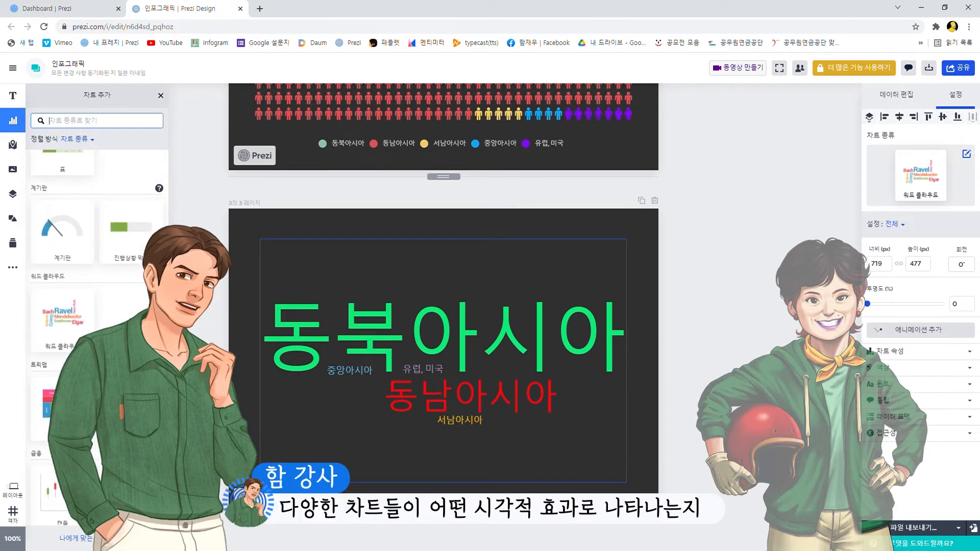
pyautogui.scroll(4, 136, 312)
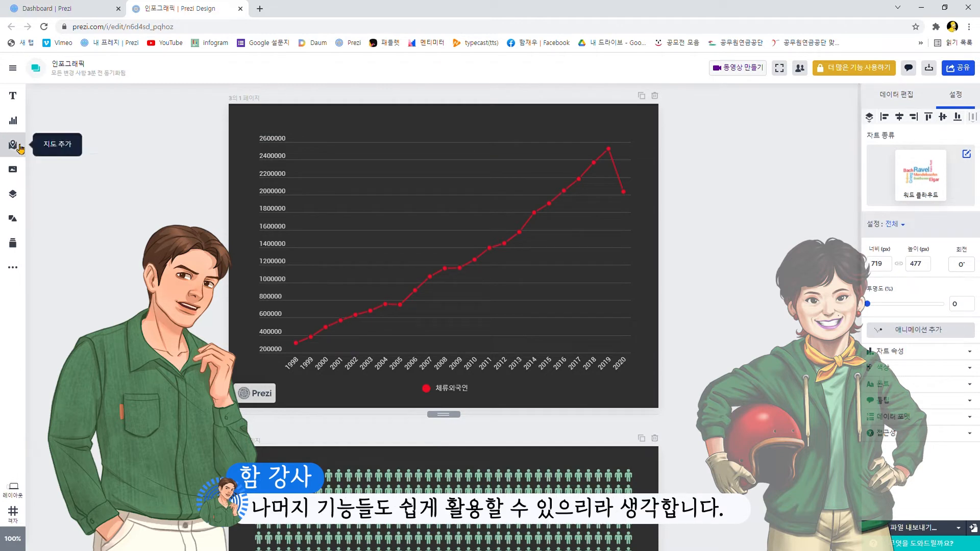
pyautogui.click(14, 146)
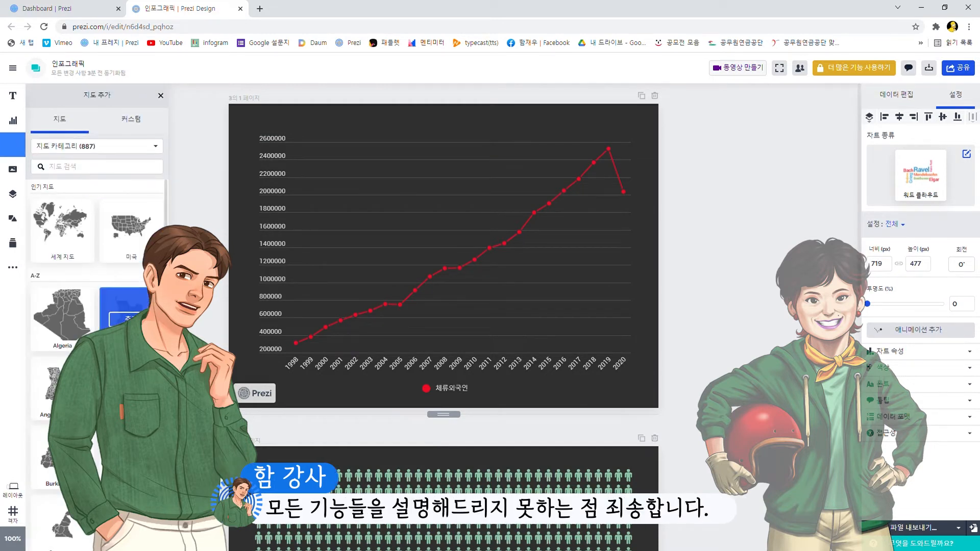
pyautogui.click(13, 195)
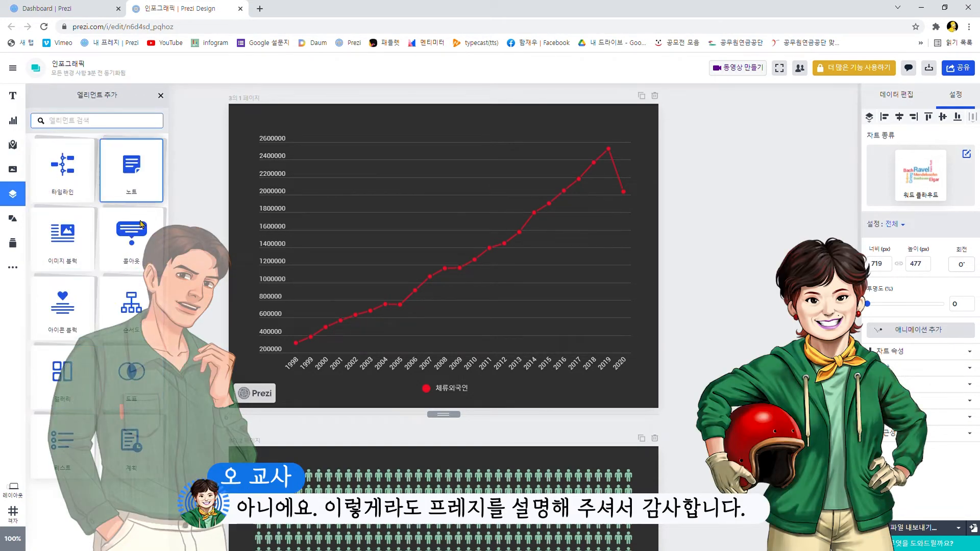
pyautogui.click(14, 218)
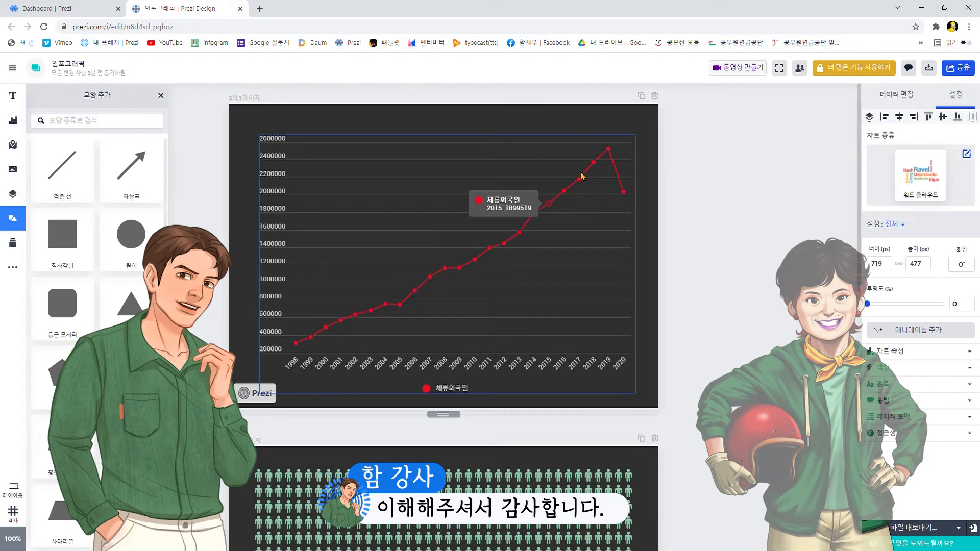
pyautogui.click(161, 96)
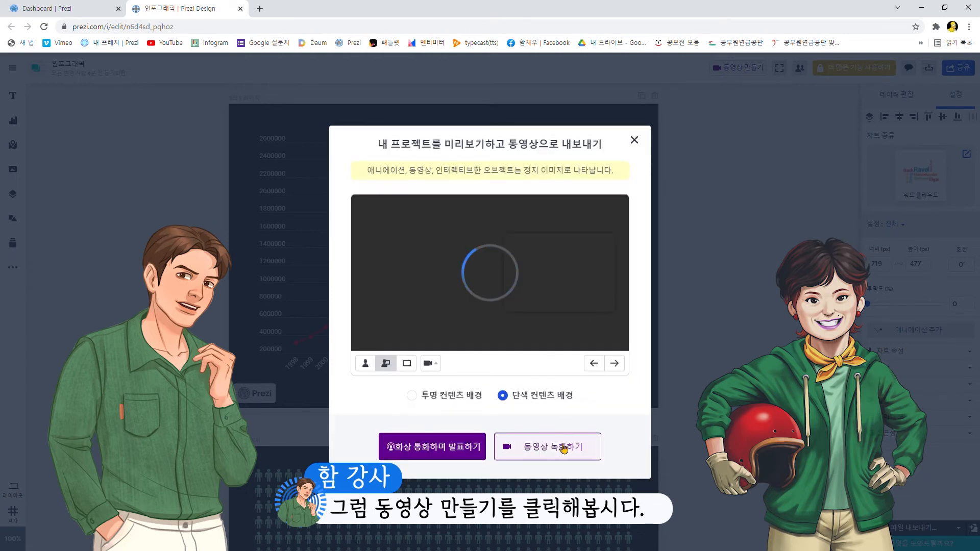
# Step: Open the infographic in Prezi Video for recording and advance to the third page with the word cloud
pyautogui.click(563, 448)
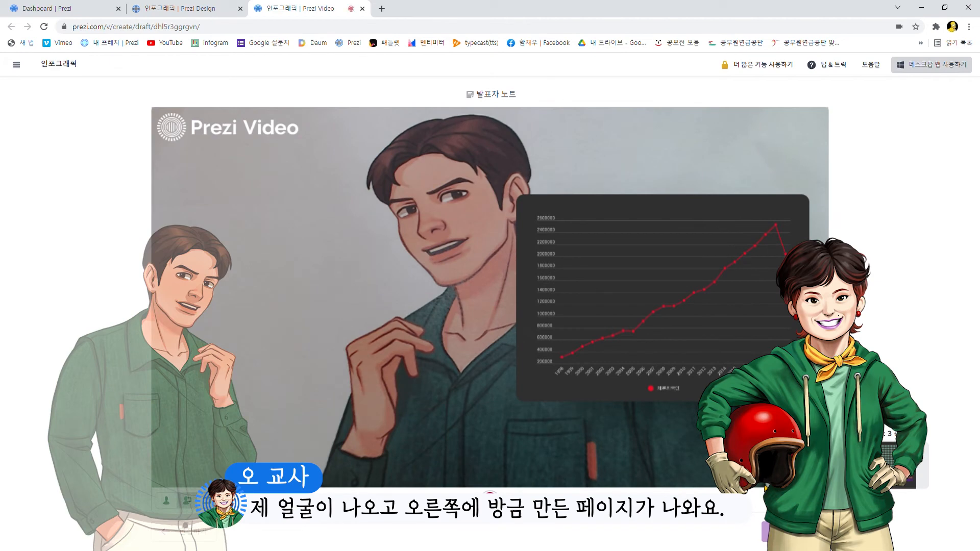
pyautogui.press('Right')
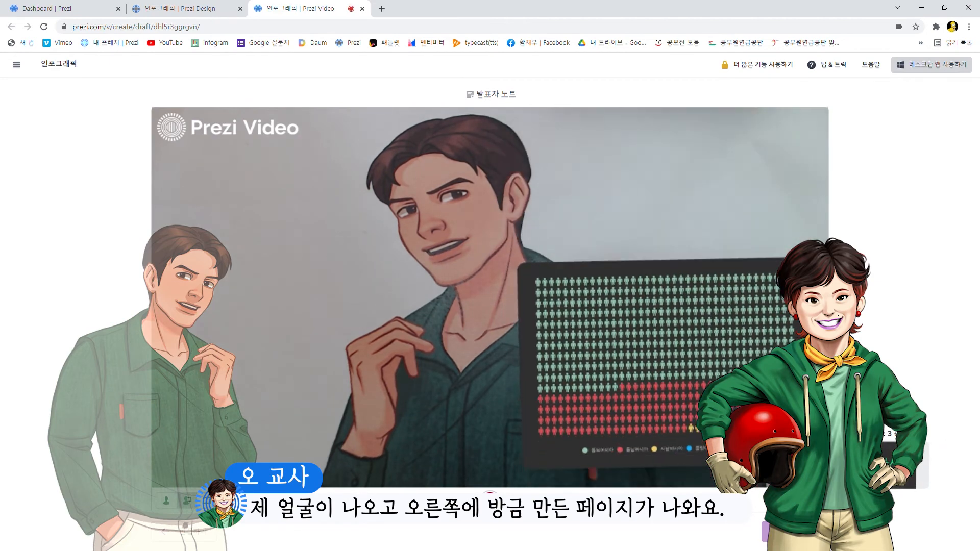
pyautogui.press('Right')
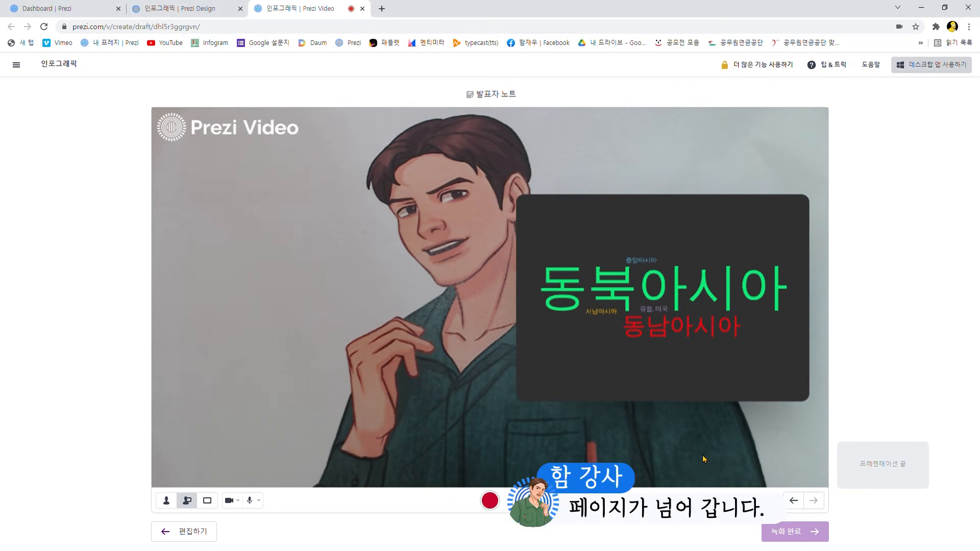
# Step: Preview the camera-only, camera-with-page and page-only layouts for the video
pyautogui.click(168, 501)
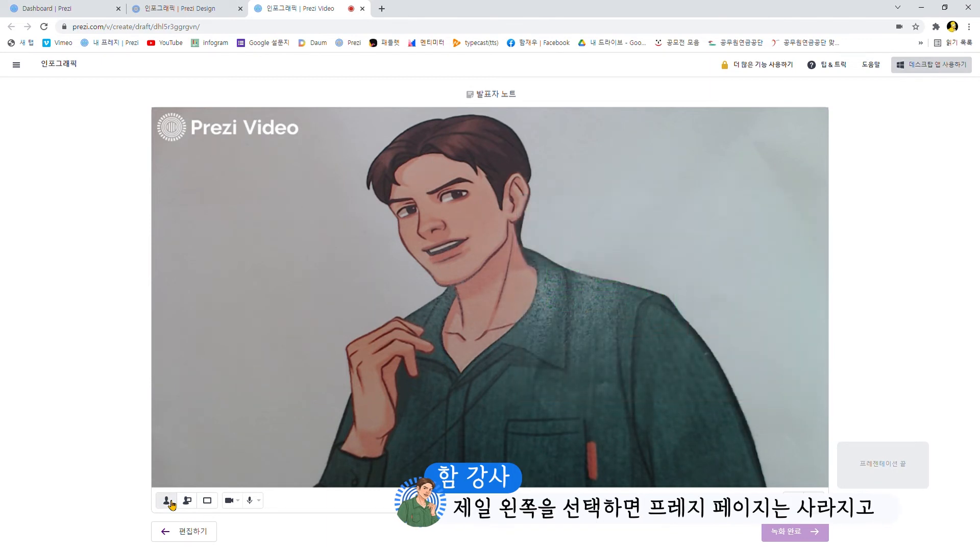
pyautogui.click(188, 502)
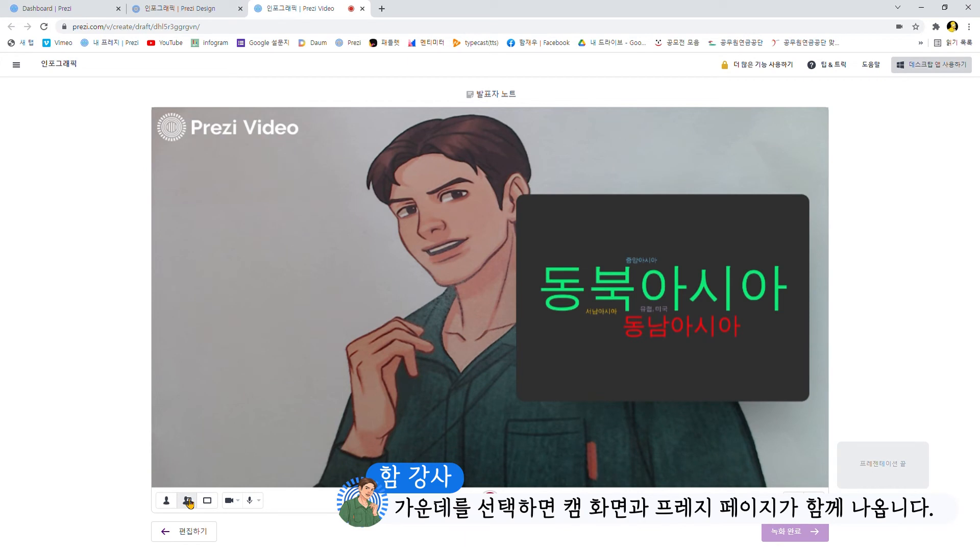
pyautogui.click(213, 505)
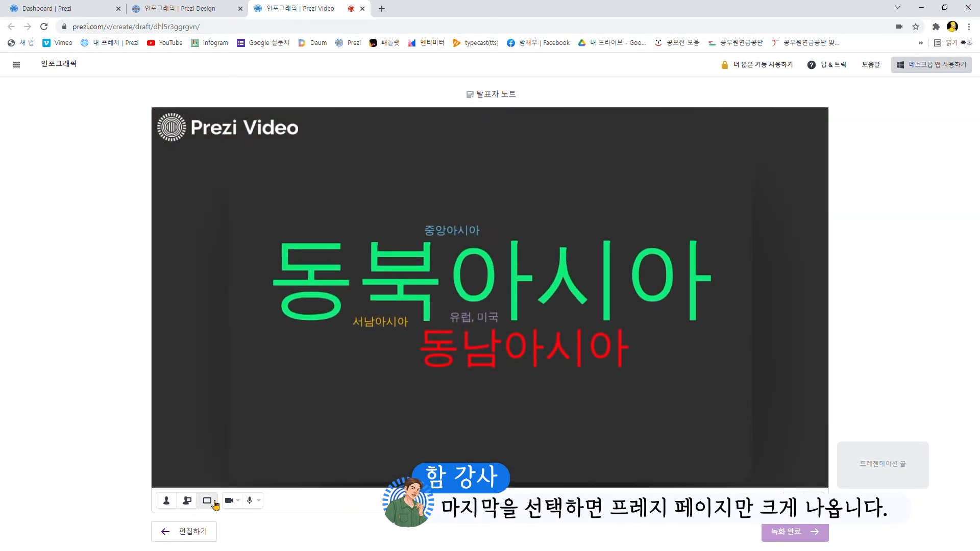
pyautogui.click(187, 501)
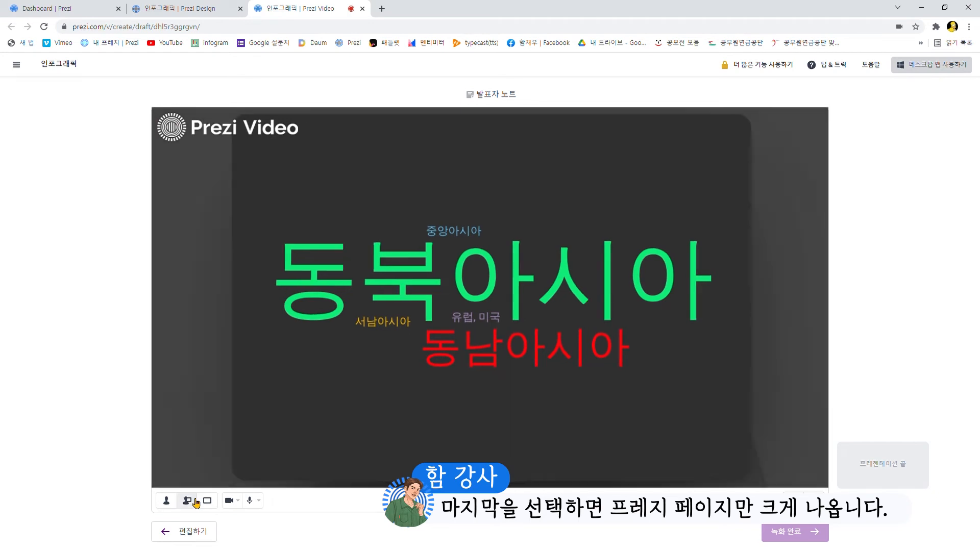
pyautogui.click(174, 504)
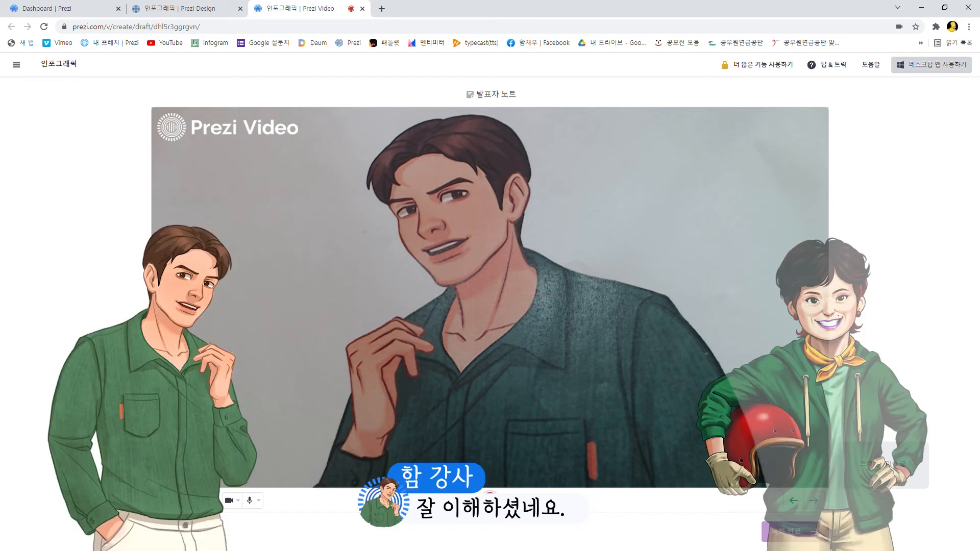
# Step: Record a video that pages back from the word cloud to the line chart, and show the pictorial chart in page-only layout
pyautogui.click(490, 501)
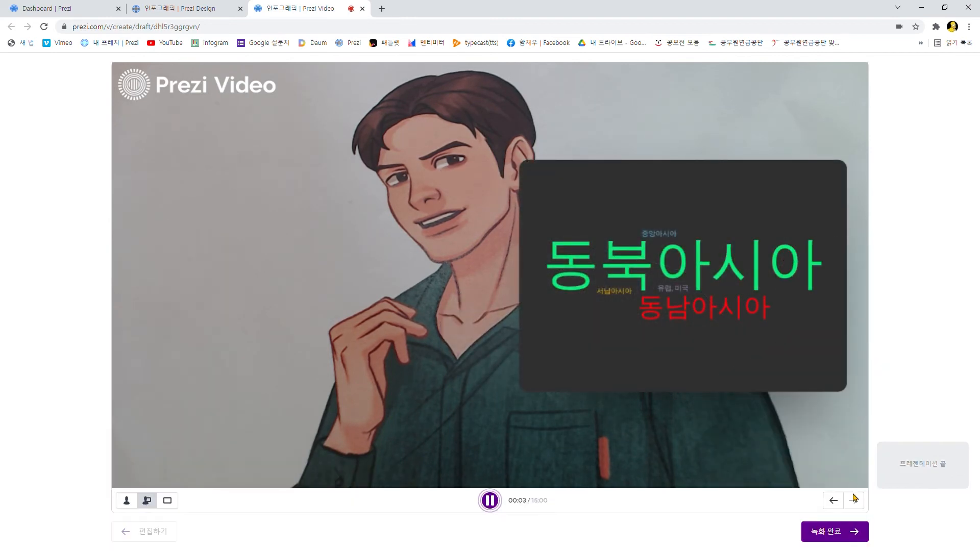
pyautogui.click(833, 501)
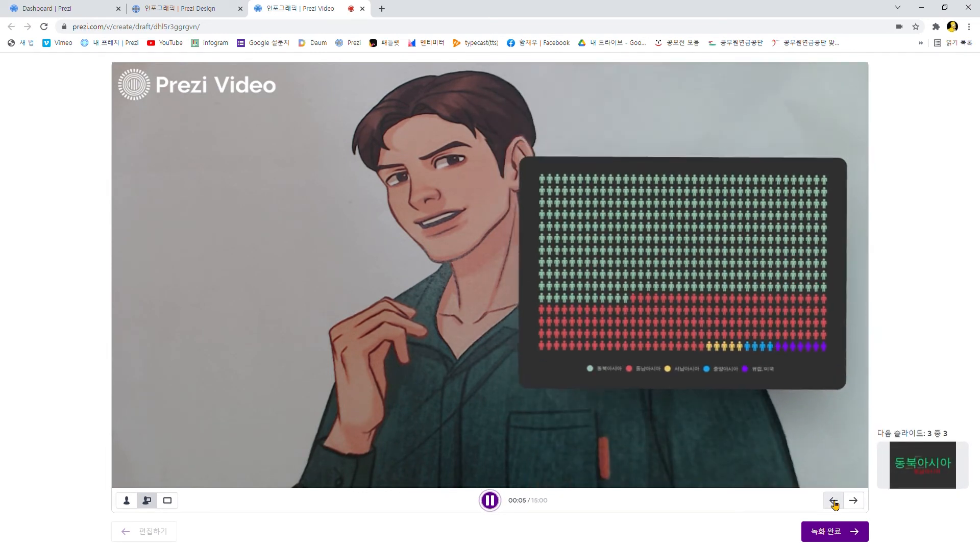
pyautogui.click(833, 503)
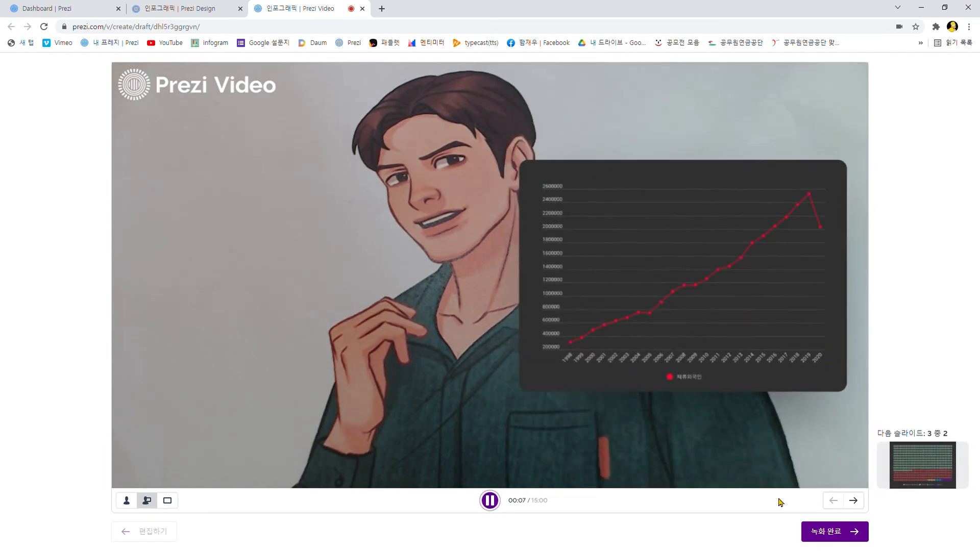
pyautogui.click(168, 500)
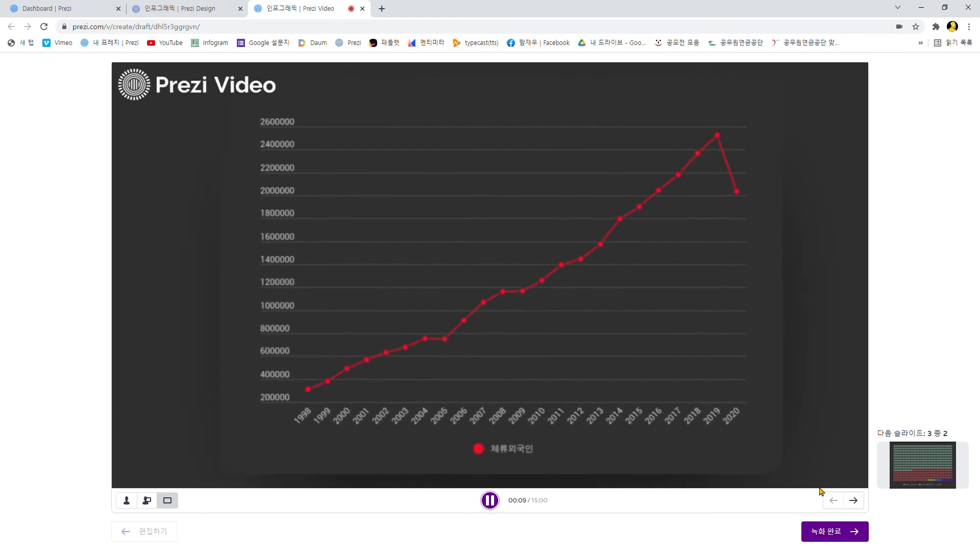
pyautogui.click(853, 501)
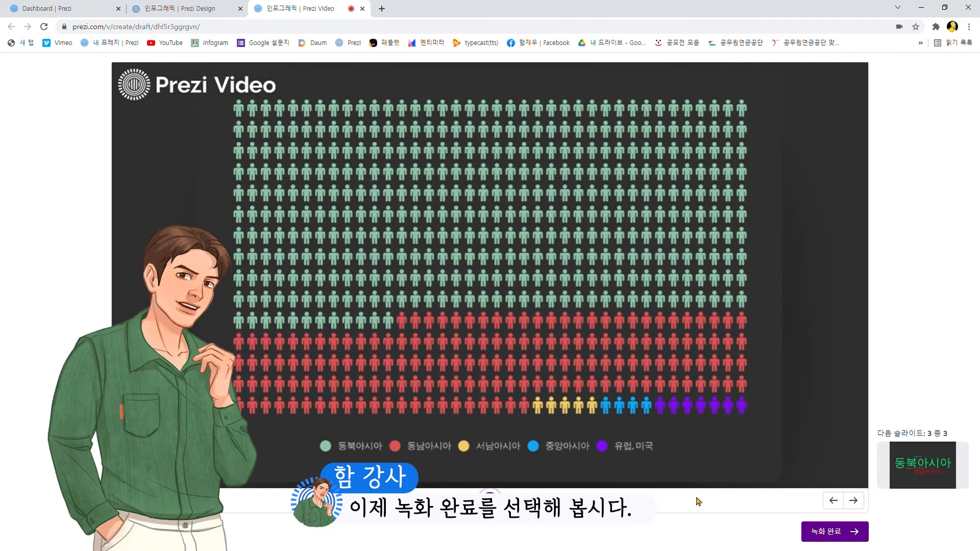
pyautogui.click(832, 532)
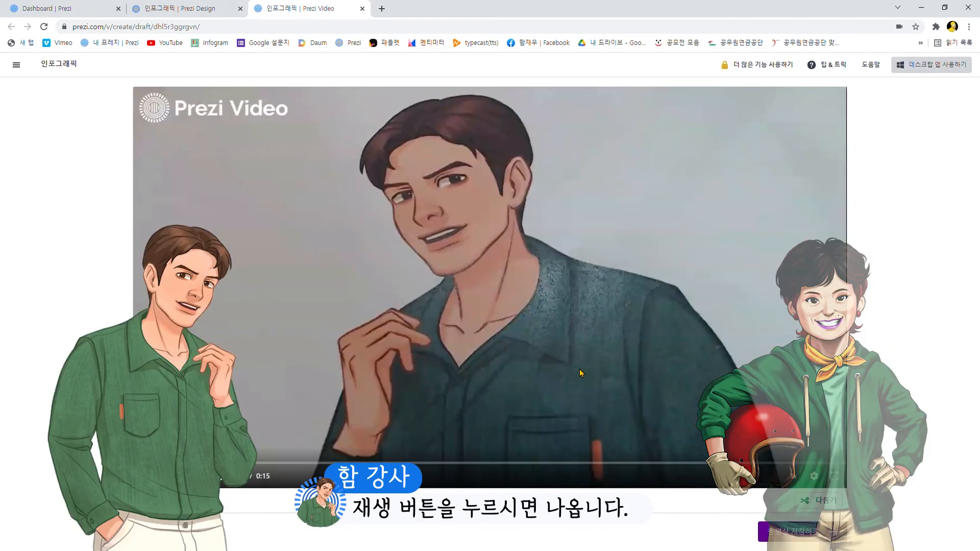
pyautogui.click(308, 416)
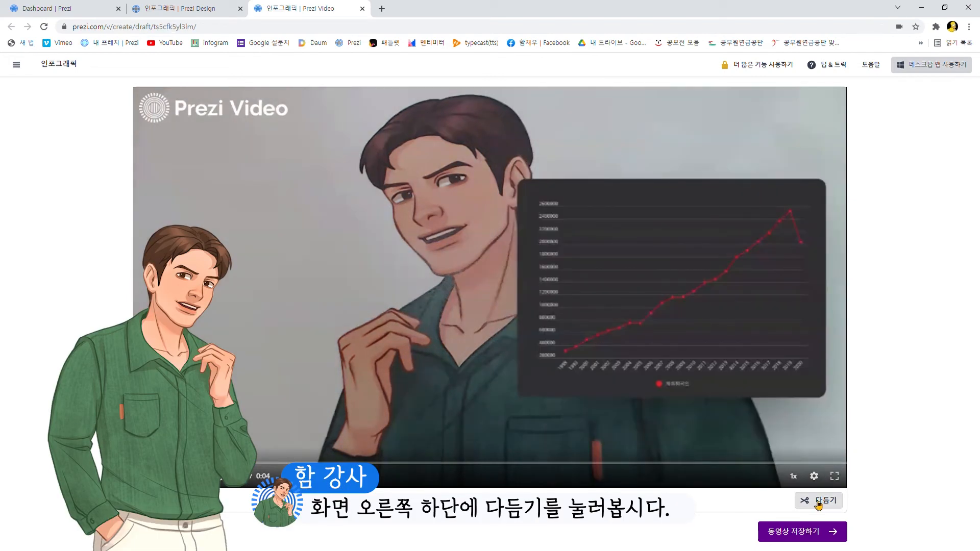
# Step: Trim a short section from the start and end of the recording and save the video
pyautogui.click(818, 501)
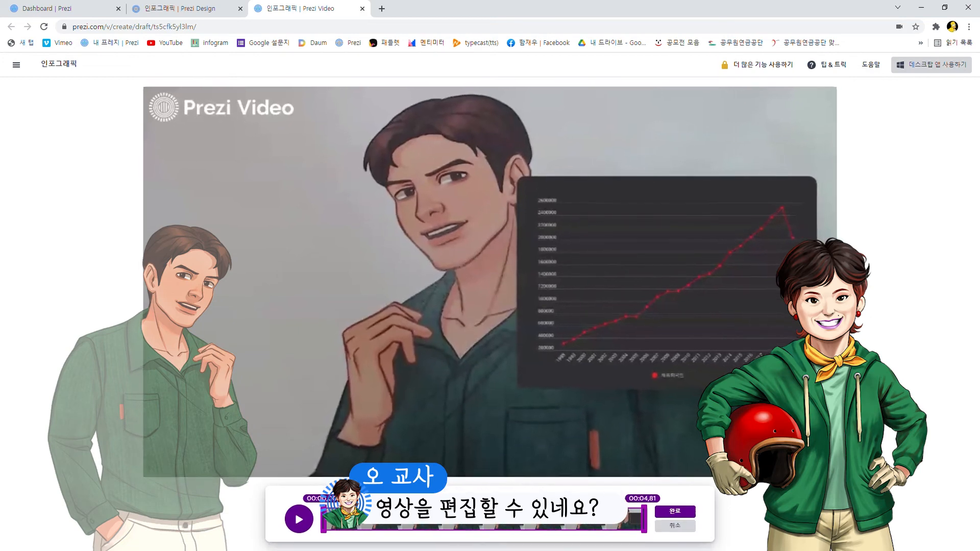
pyautogui.moveTo(331, 525); pyautogui.dragTo(359, 525)
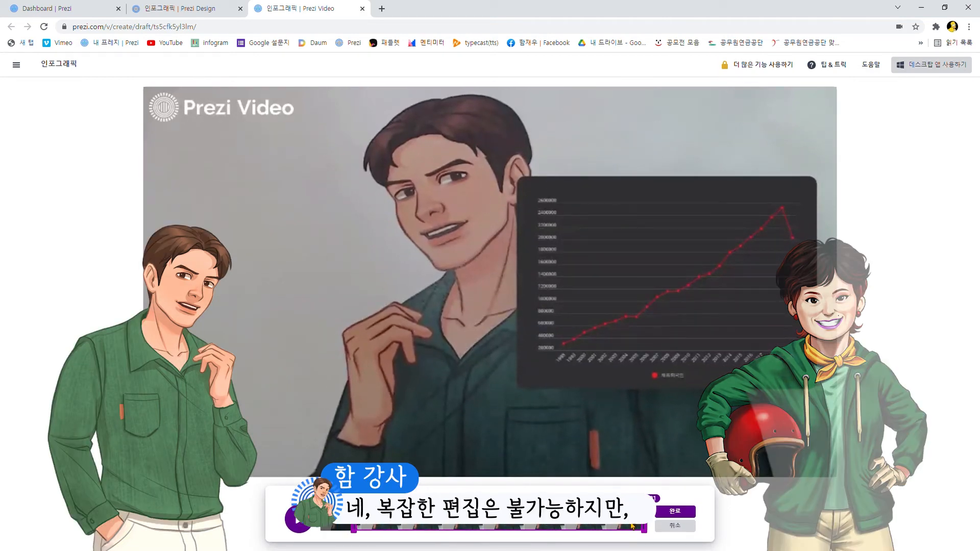
pyautogui.moveTo(650, 526); pyautogui.dragTo(624, 526)
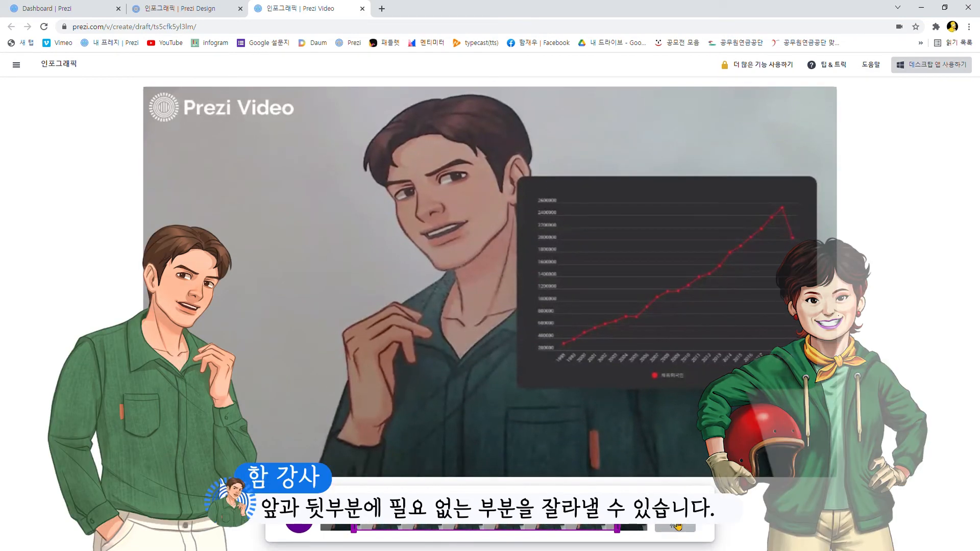
pyautogui.click(681, 512)
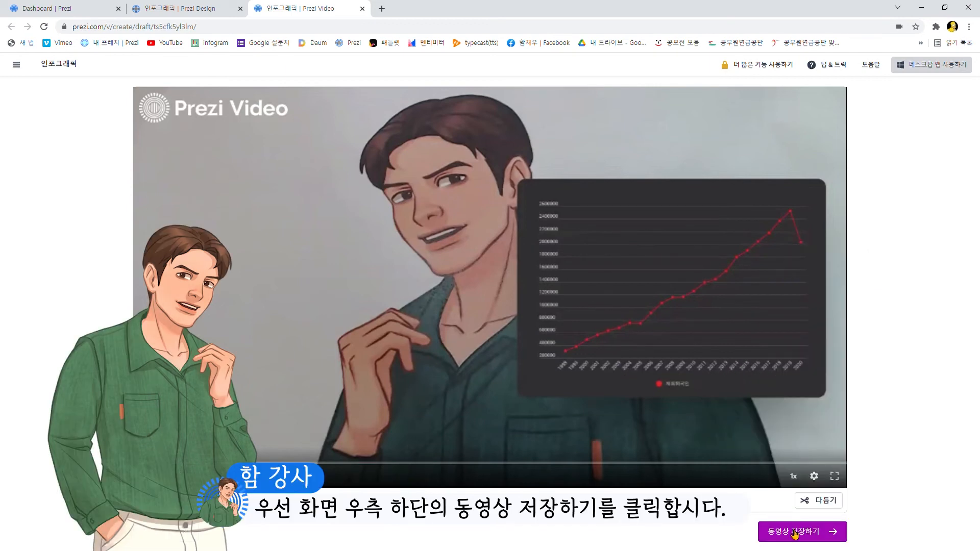
pyautogui.click(795, 534)
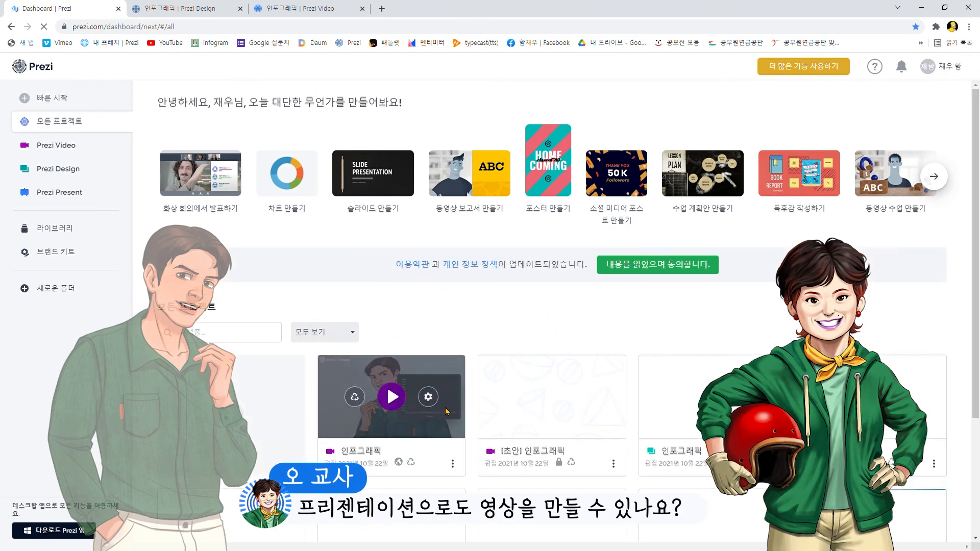
# Step: Start making a video from the 토픽의 이해 presentation with the presenter shown alongside the content, and allow access to the HD Pro Webcam C920
pyautogui.scroll(-3, 473, 378)
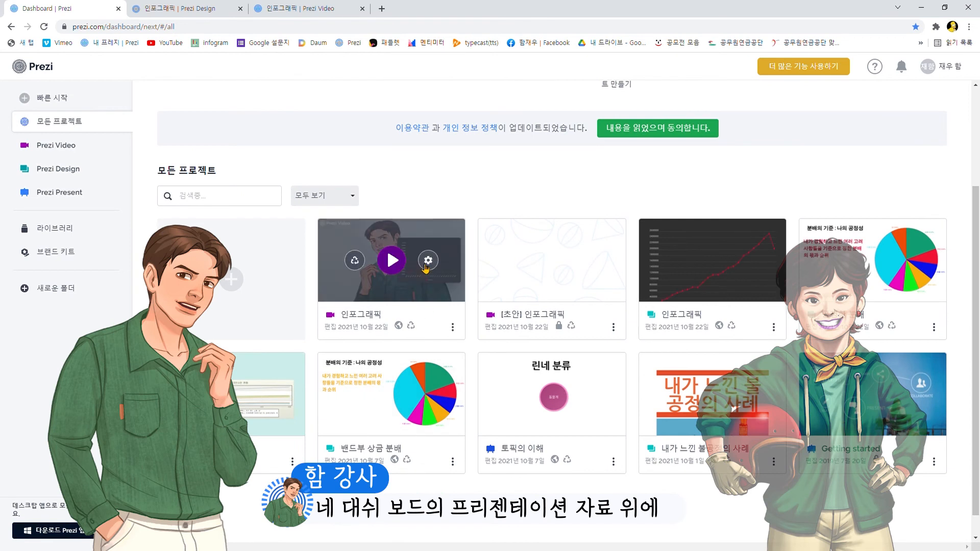
pyautogui.moveTo(581, 412)
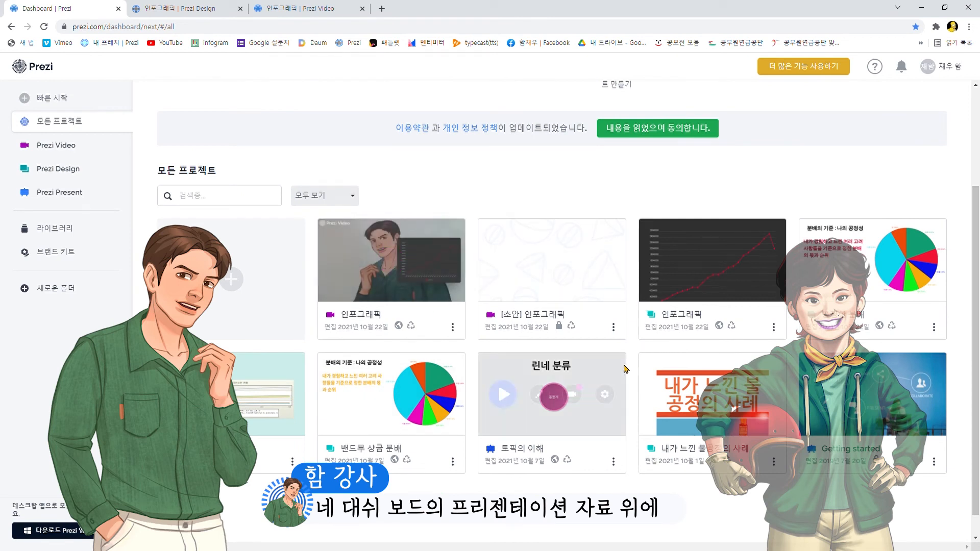
pyautogui.click(578, 395)
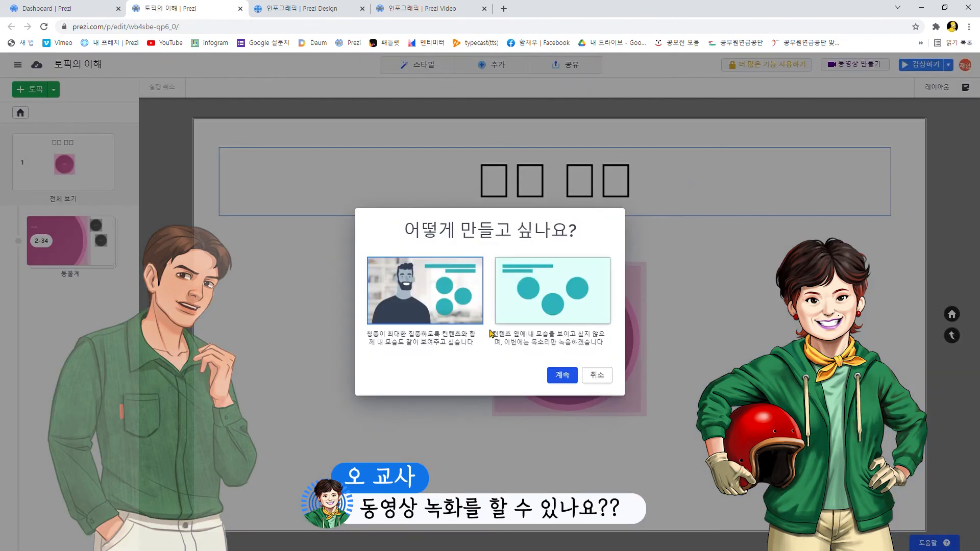
pyautogui.click(551, 301)
pyautogui.click(562, 375)
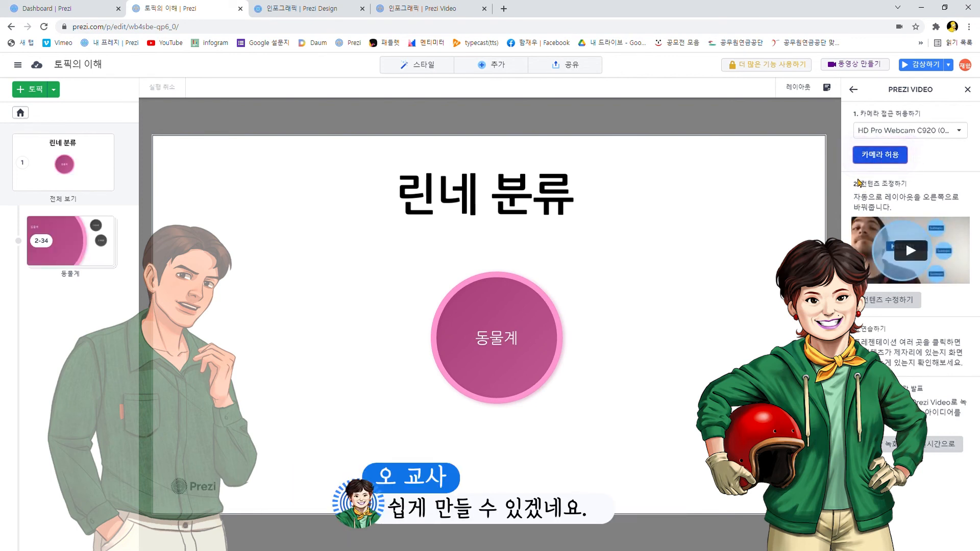
pyautogui.click(884, 158)
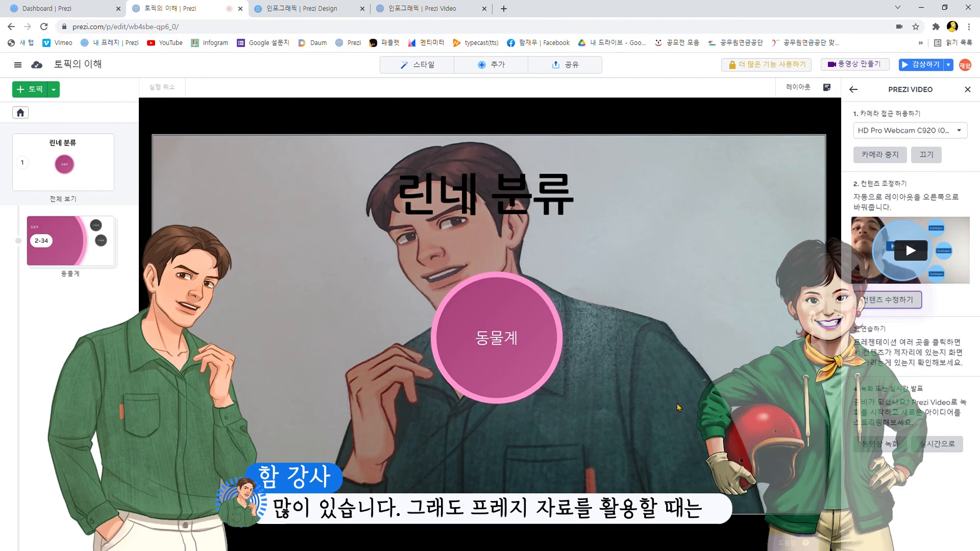
# Step: Advance through the presentation's topics over the camera view as far as the 개과 topic
pyautogui.press('Right')
pyautogui.press('Right')
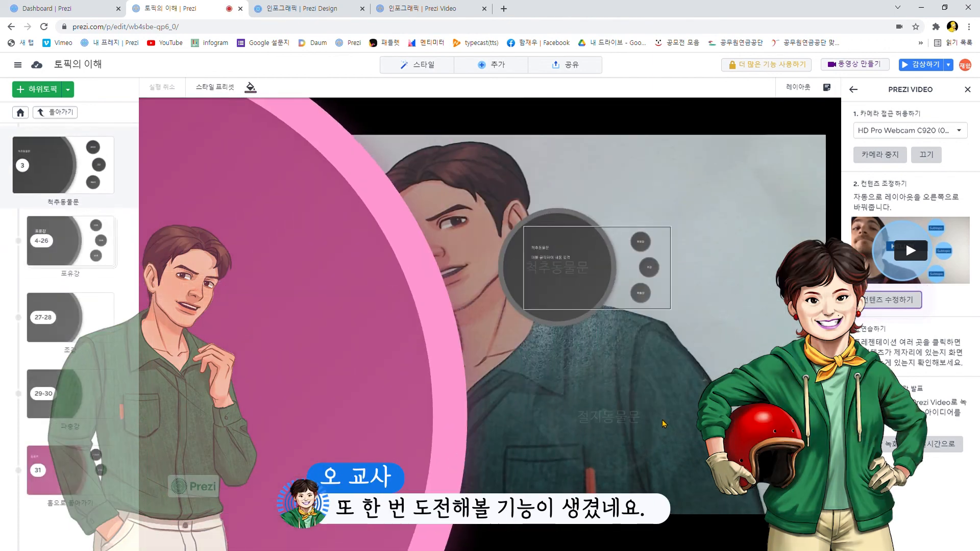
pyautogui.press('Right')
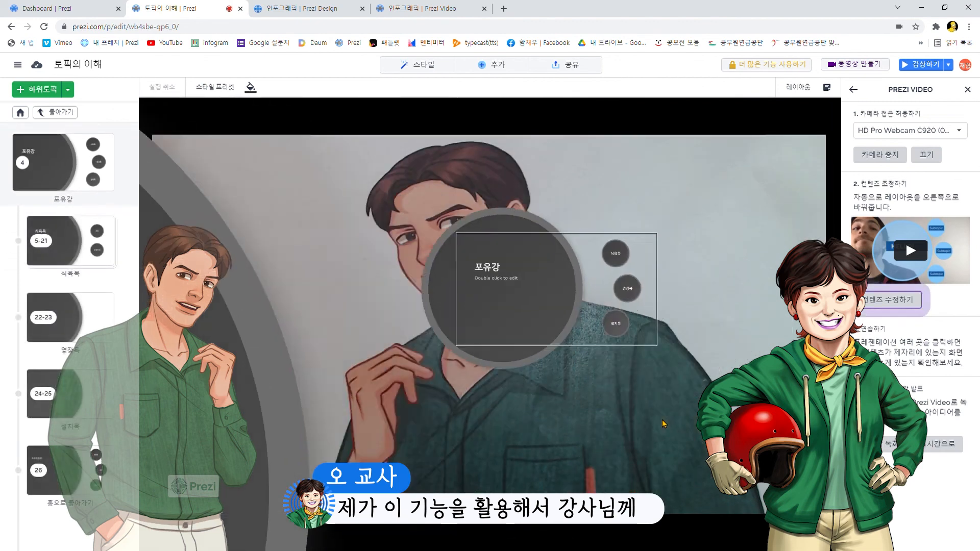
pyautogui.press('Right')
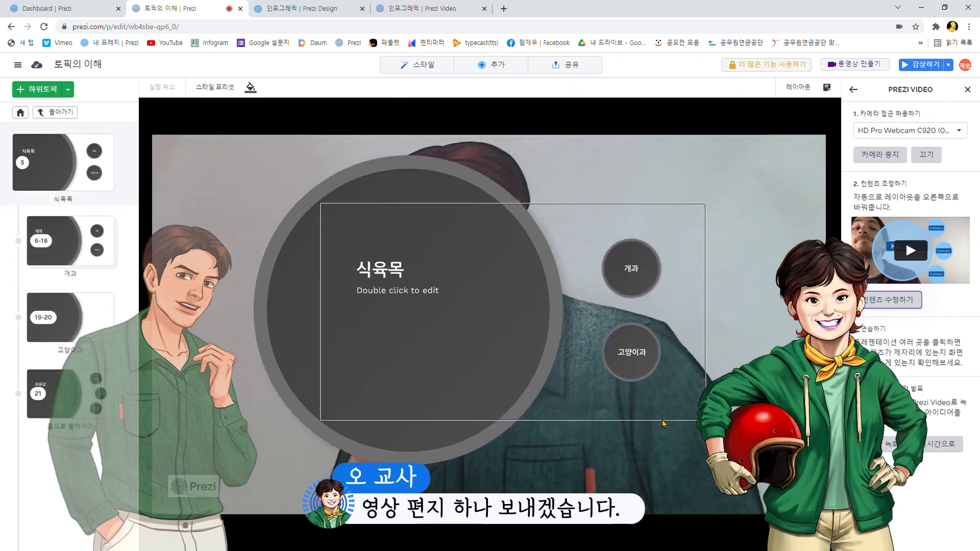
pyautogui.press('Right')
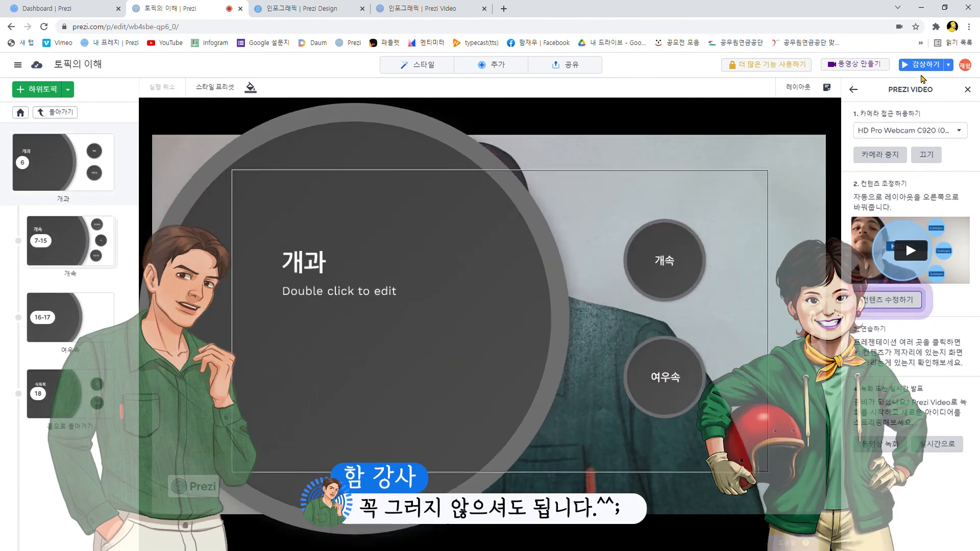